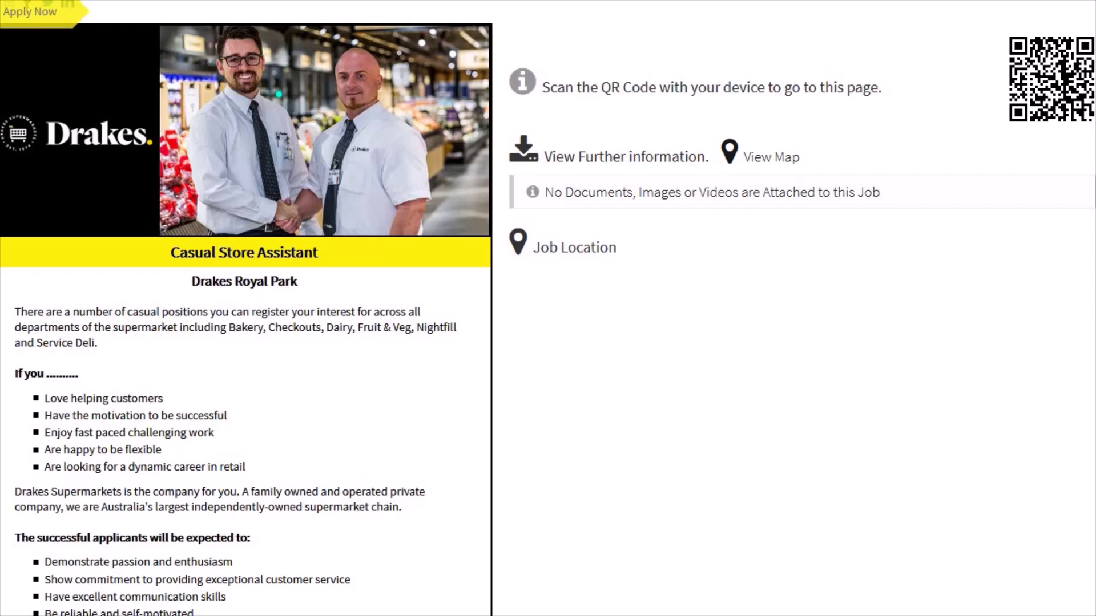
# Review the Casual Store Assistant job ad for Drakes Royal Park and open its application form
pyautogui.scroll(-2, 548, 308)
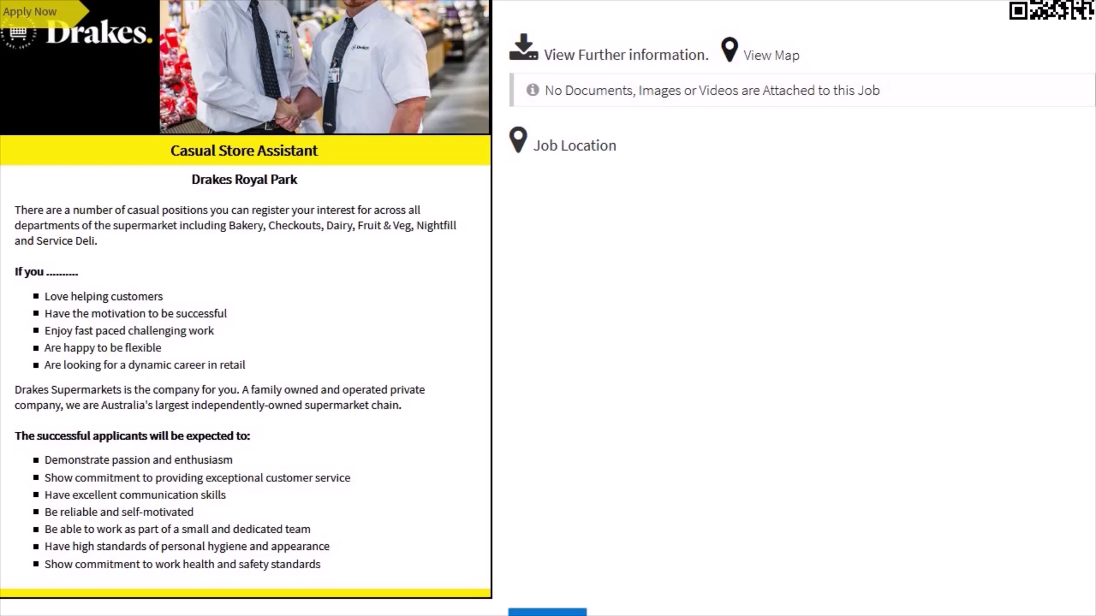
pyautogui.scroll(-1, 548, 308)
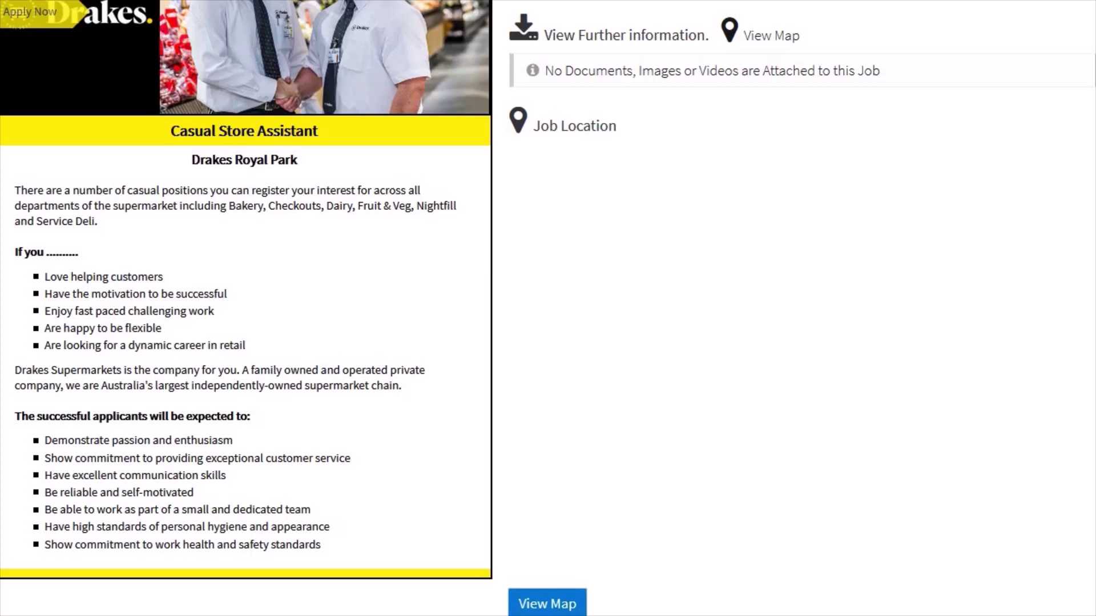
pyautogui.scroll(3, 549, 308)
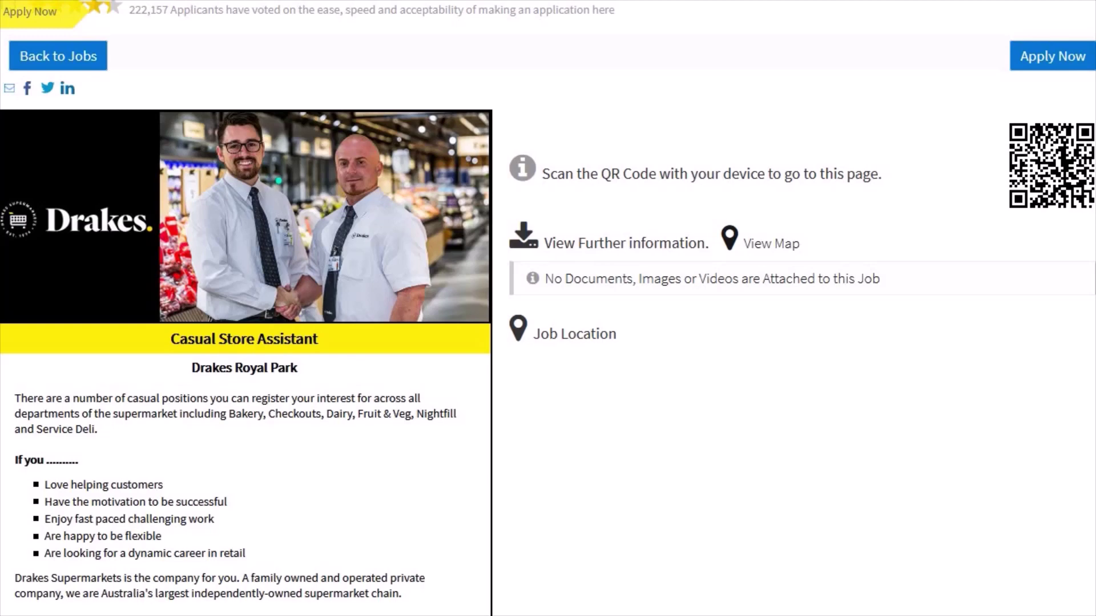
pyautogui.scroll(1, 548, 308)
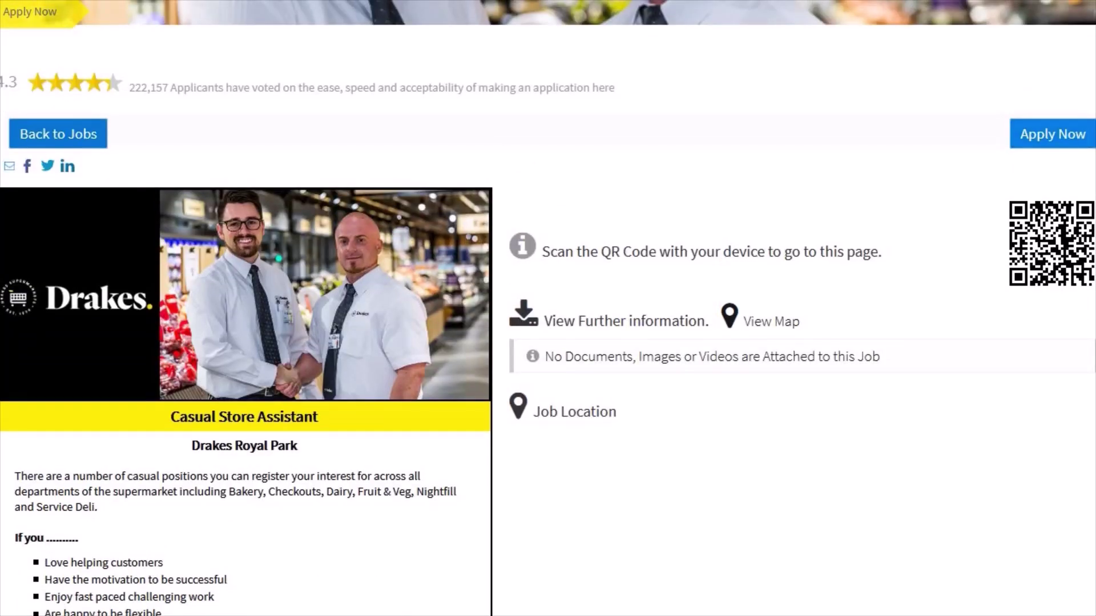
pyautogui.click(1053, 135)
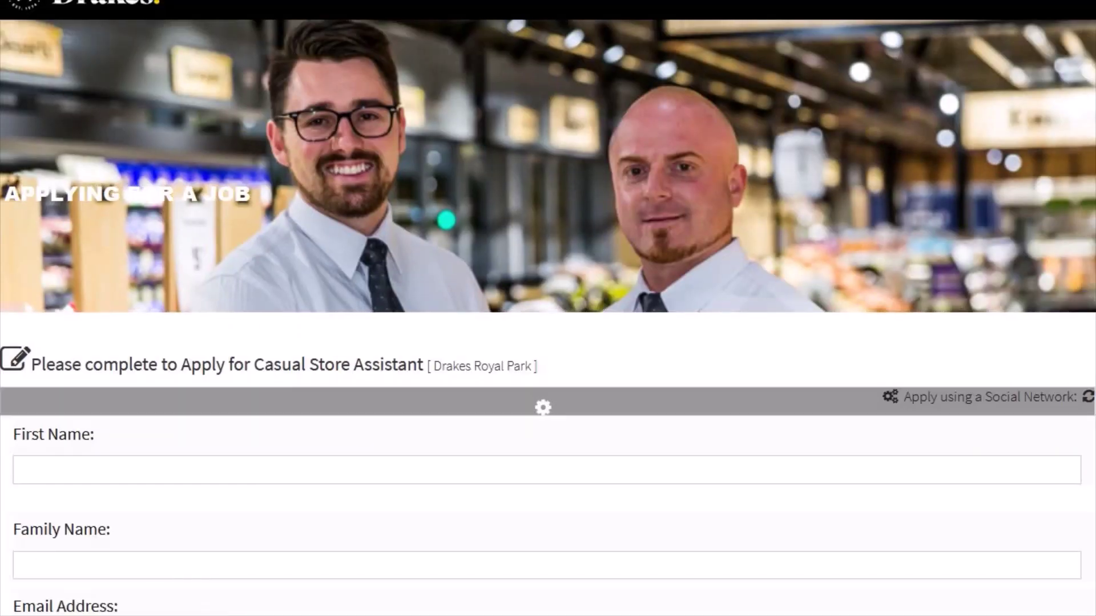
# Examine the whole application form, from contact details through work history to the yes/no screening questions, and return to its beginning
pyautogui.scroll(-2, 549, 309)
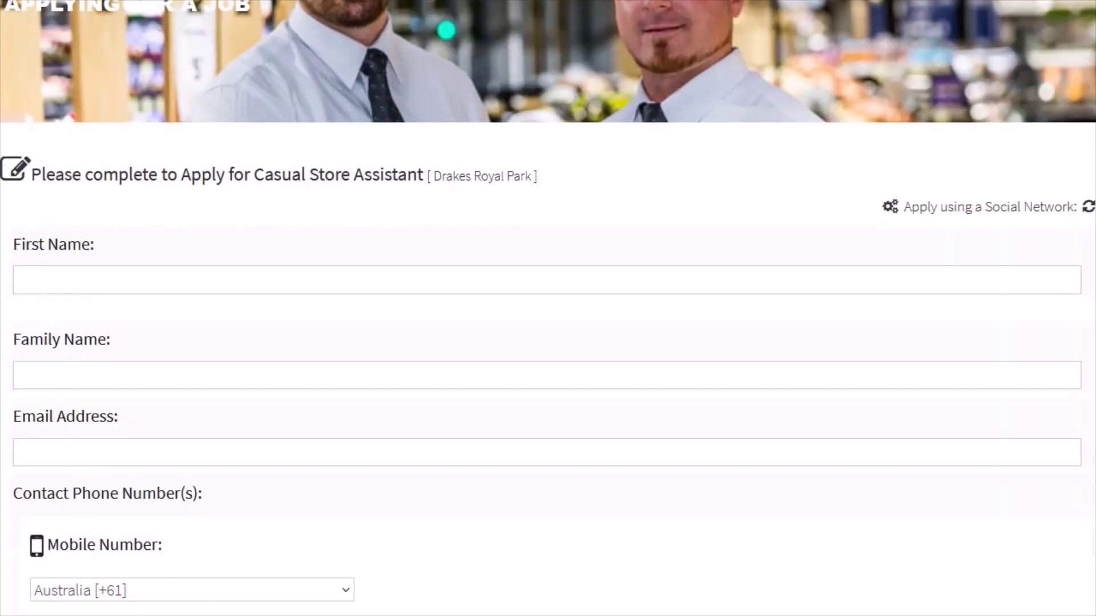
pyautogui.scroll(-13, 548, 309)
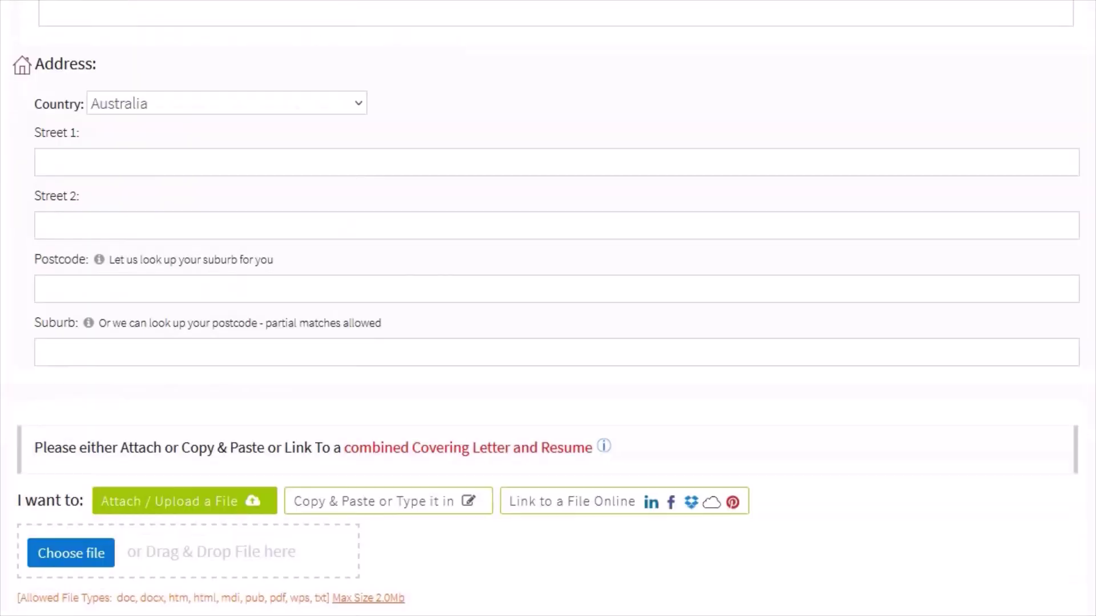
pyautogui.scroll(-16, 548, 308)
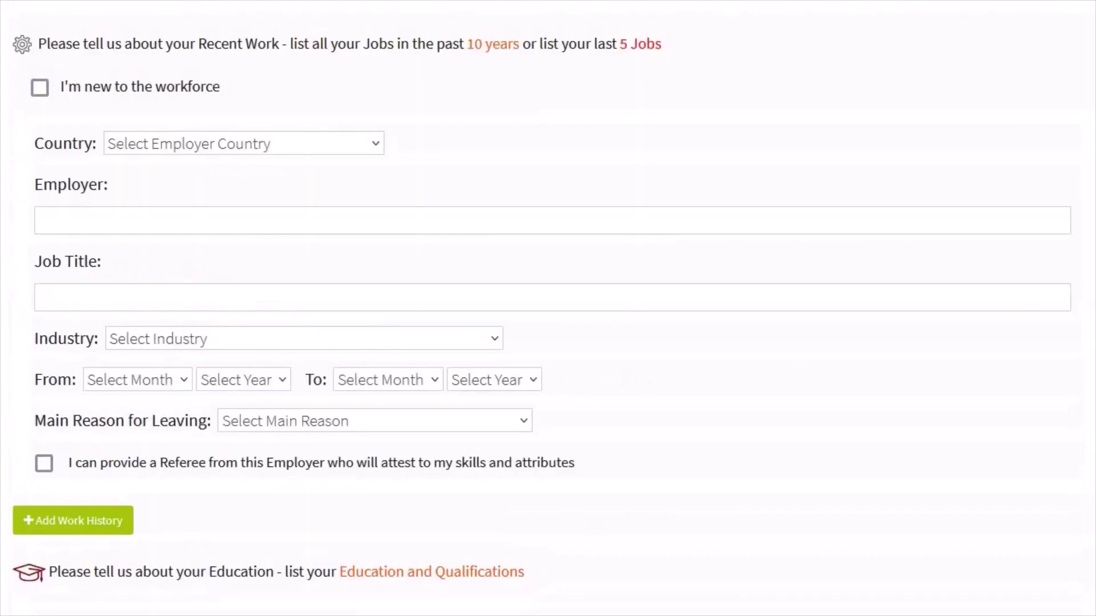
pyautogui.scroll(-14, 549, 309)
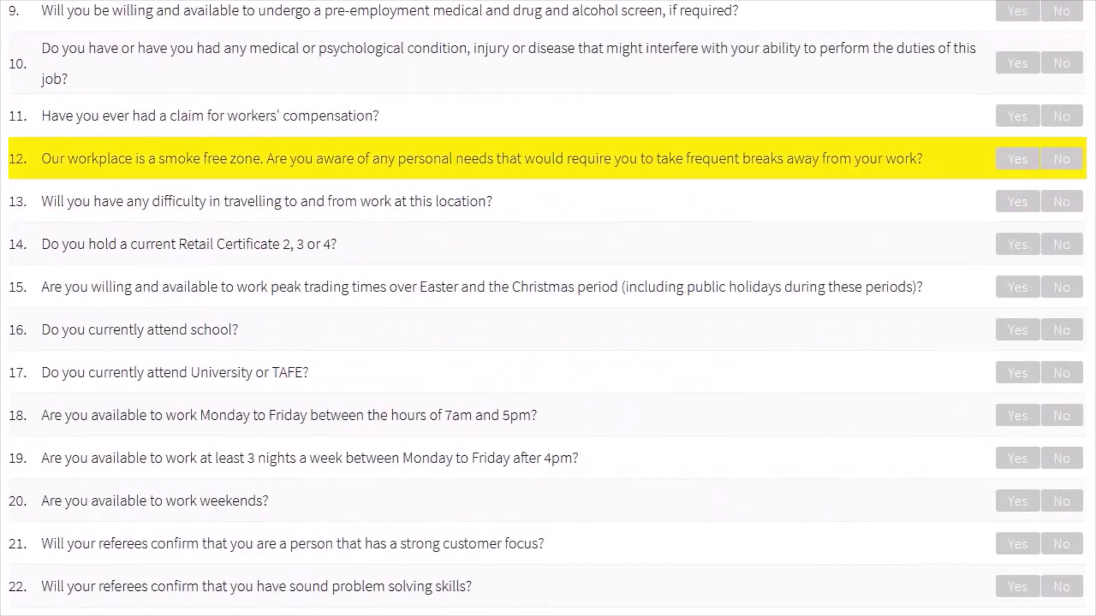
pyautogui.scroll(-3, 548, 172)
pyautogui.scroll(20, 548, 171)
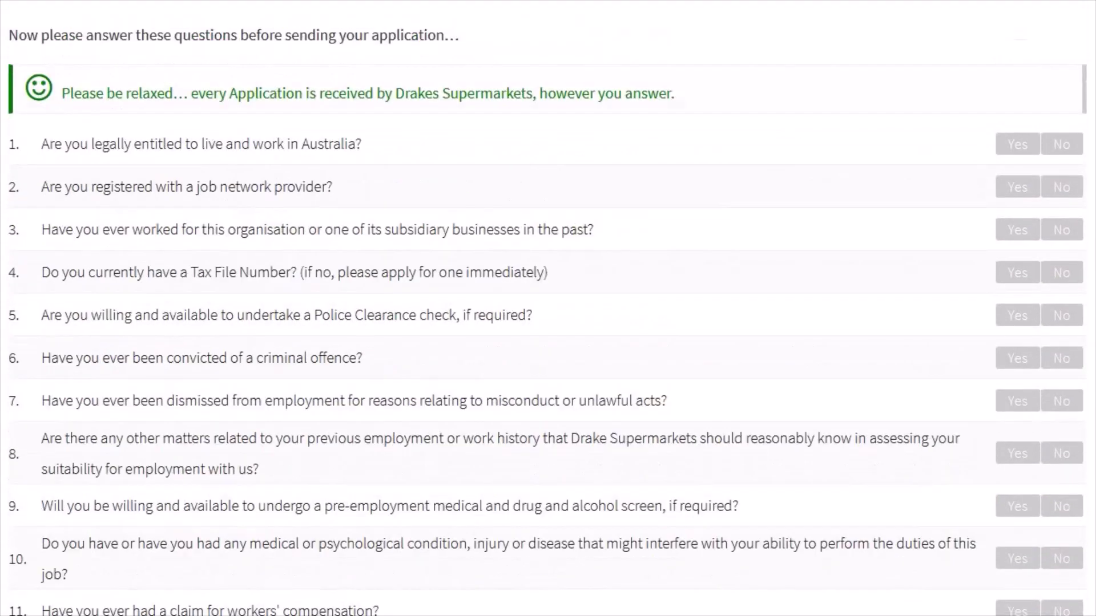
pyautogui.scroll(20, 548, 309)
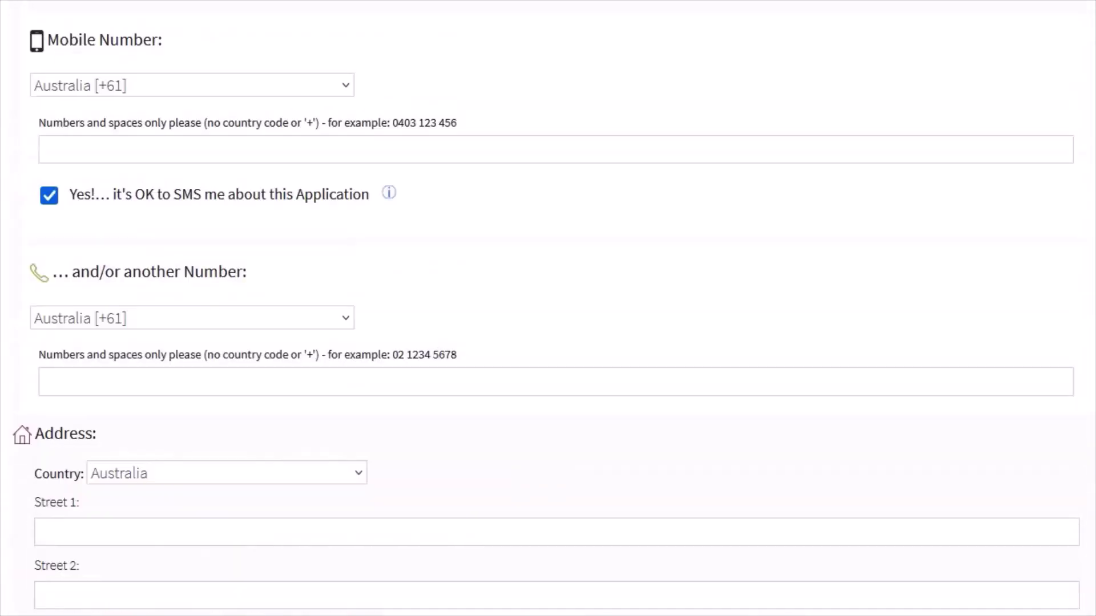
pyautogui.scroll(8, 548, 309)
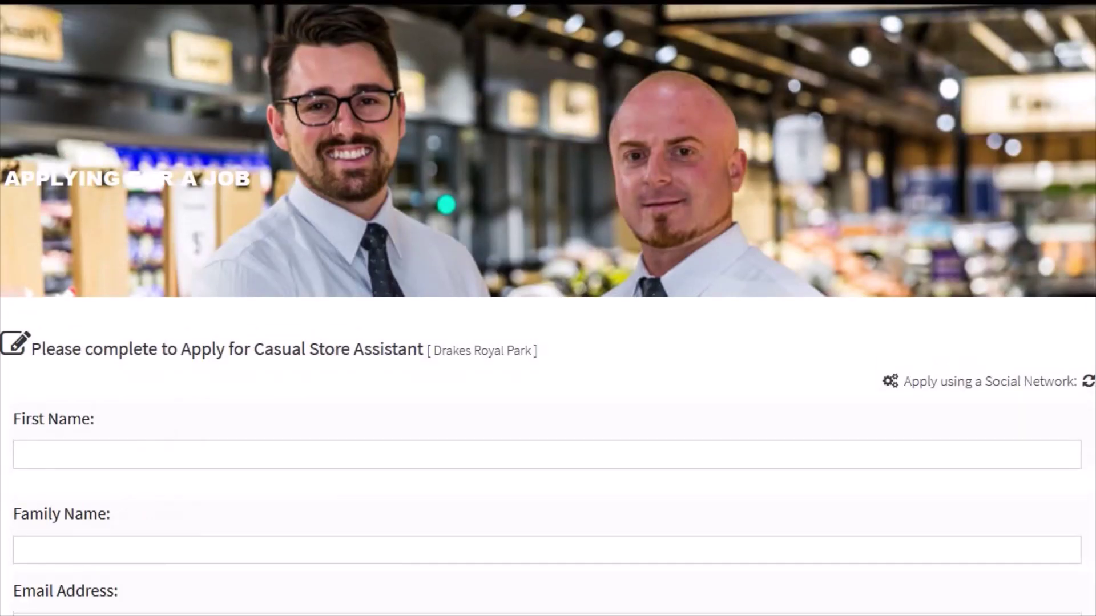
# Go through the First Name, Family Name and Email Address fields in order, leaving each one blank
pyautogui.scroll(-2, 548, 308)
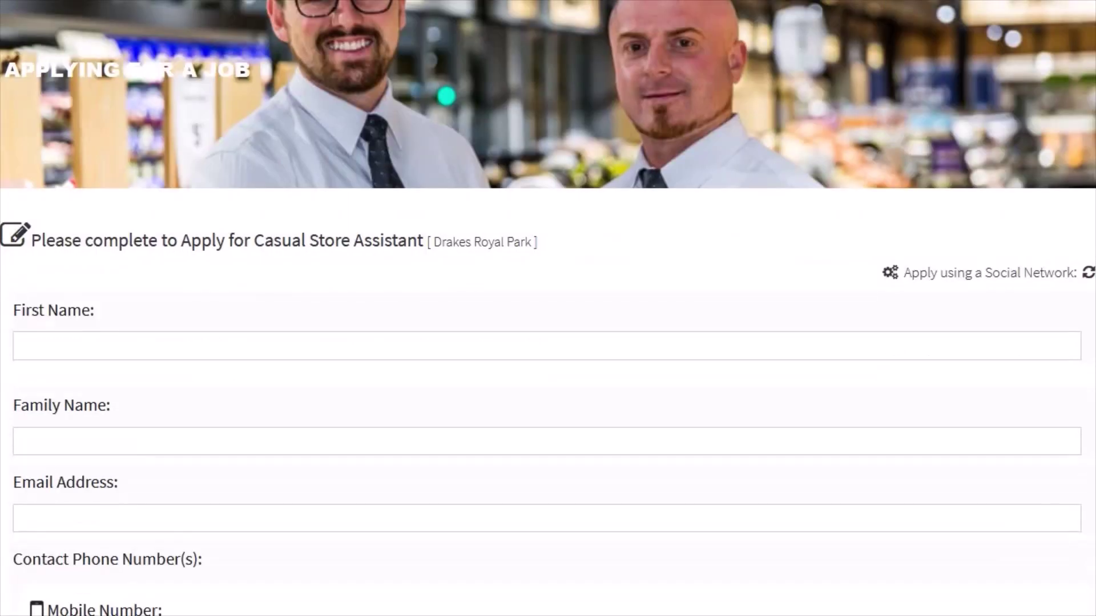
pyautogui.click(548, 346)
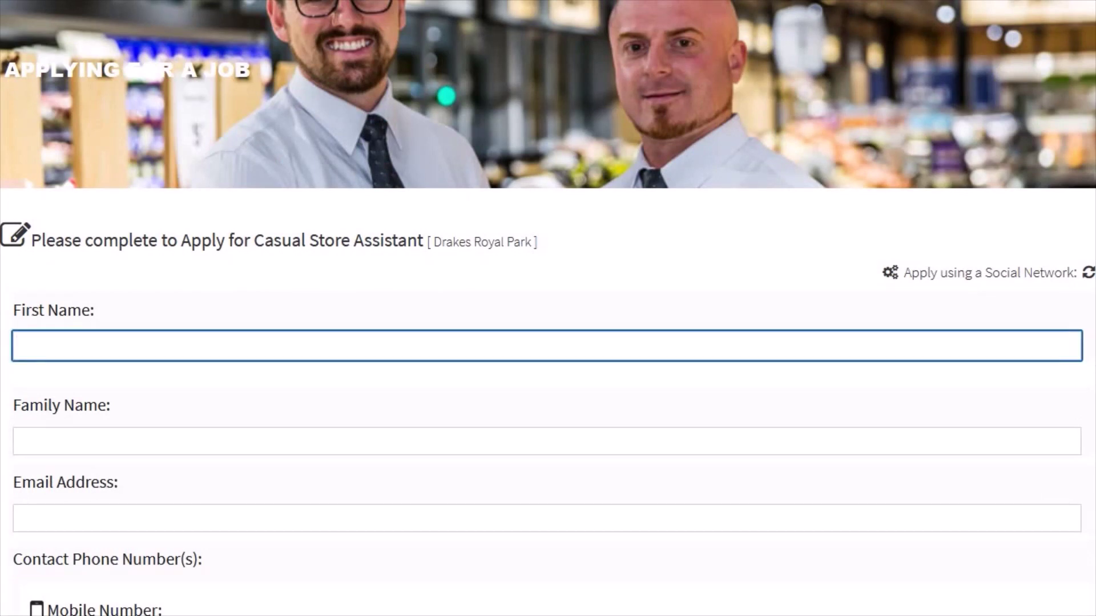
pyautogui.press('Tab')
pyautogui.scroll(-2, 548, 308)
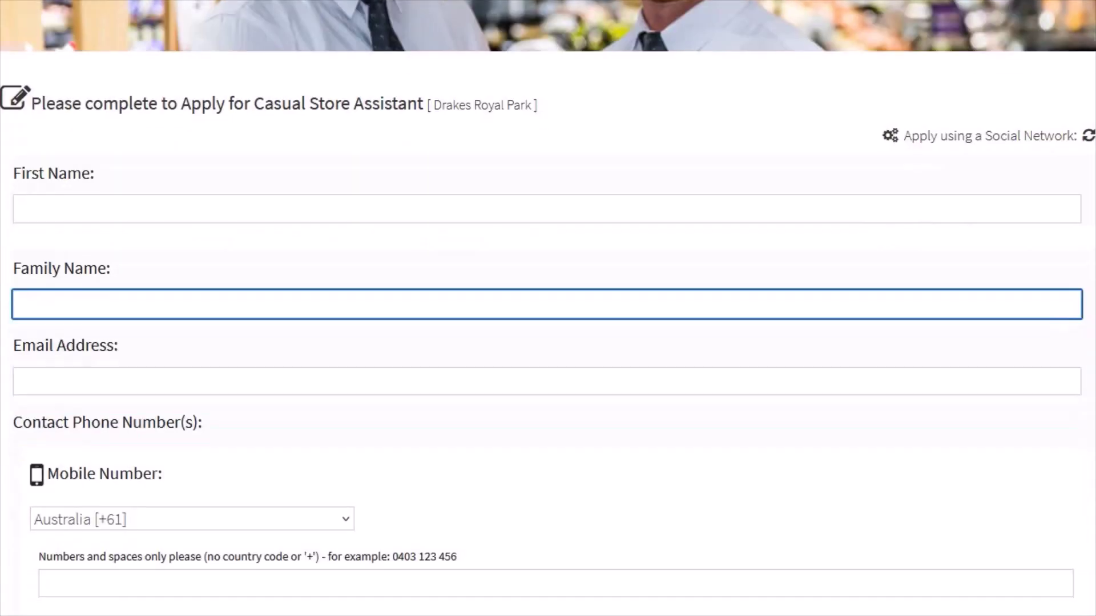
pyautogui.press('Tab')
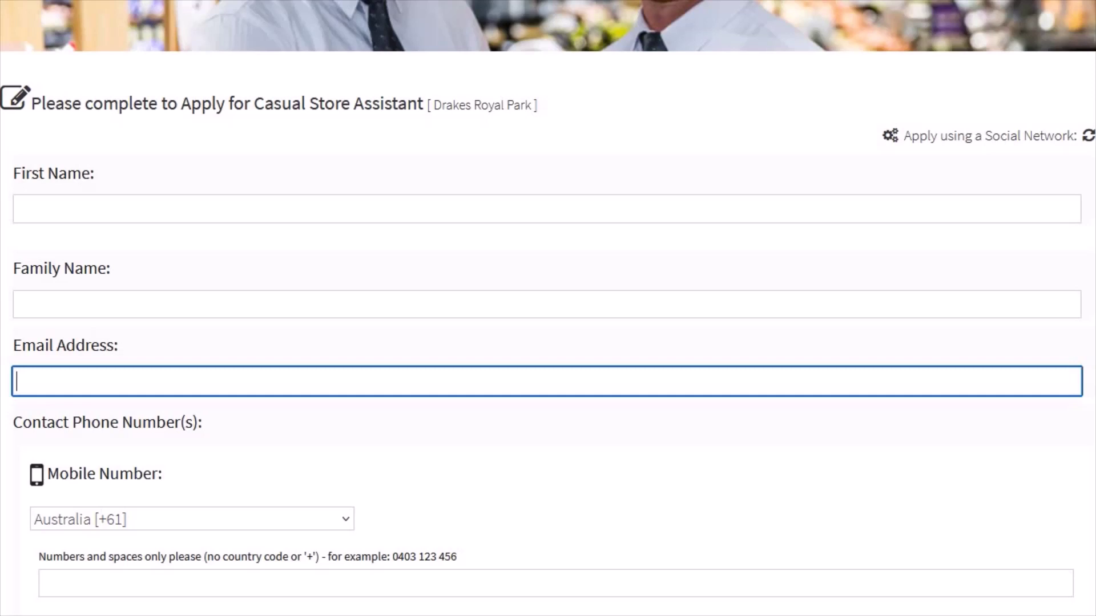
pyautogui.scroll(-2, 548, 308)
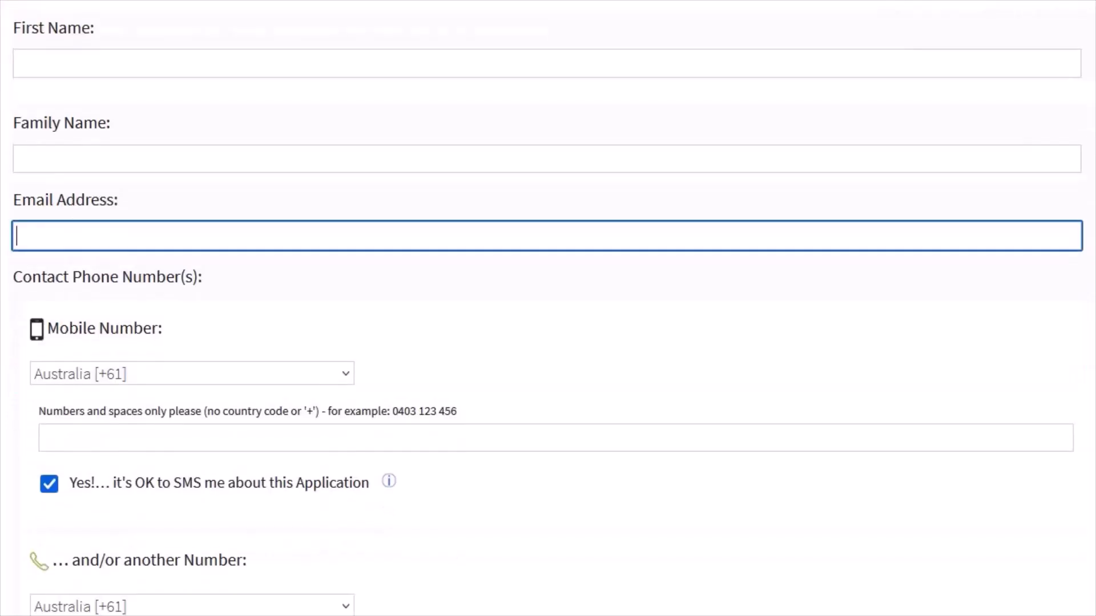
pyautogui.scroll(-2, 549, 309)
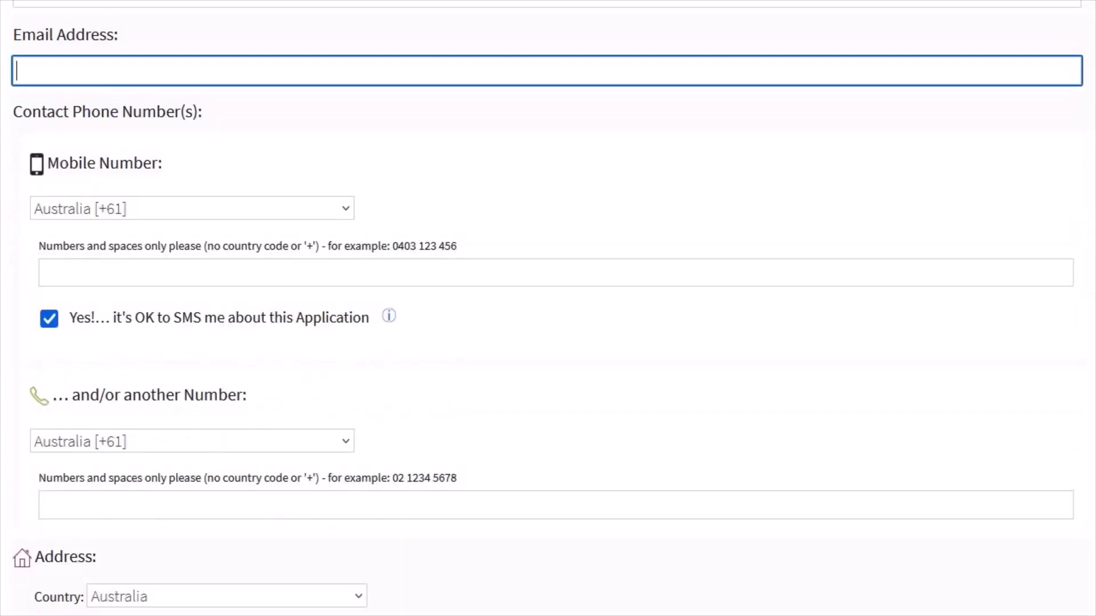
pyautogui.press('Tab')
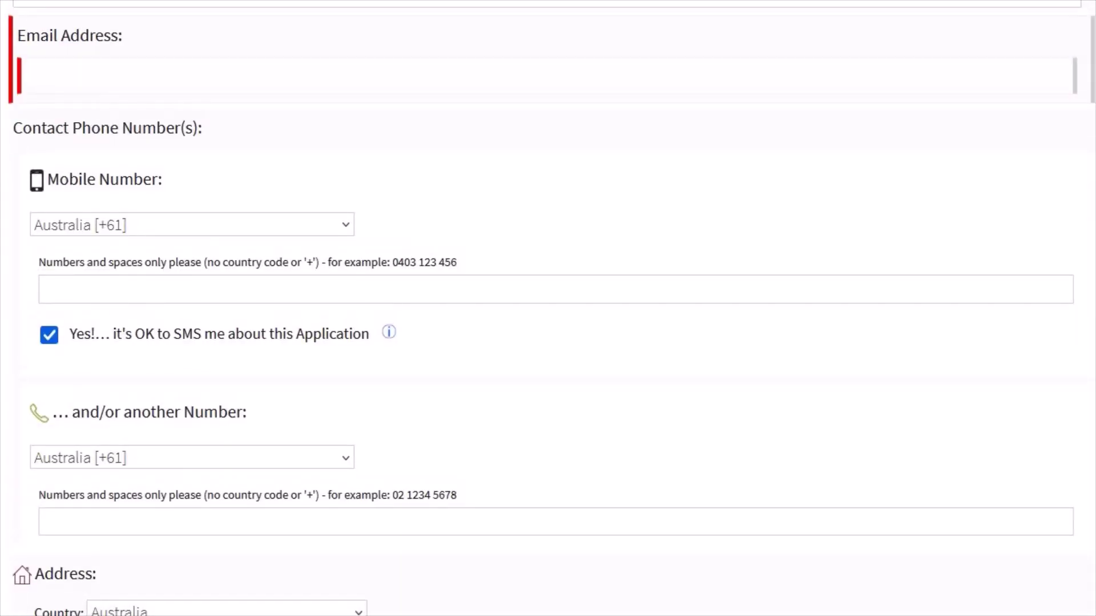
# Examine the mobile number's country codes from Australia down to Ireland, and visit the number field without filling it in
pyautogui.click(192, 224)
pyautogui.scroll(-10, 192, 370)
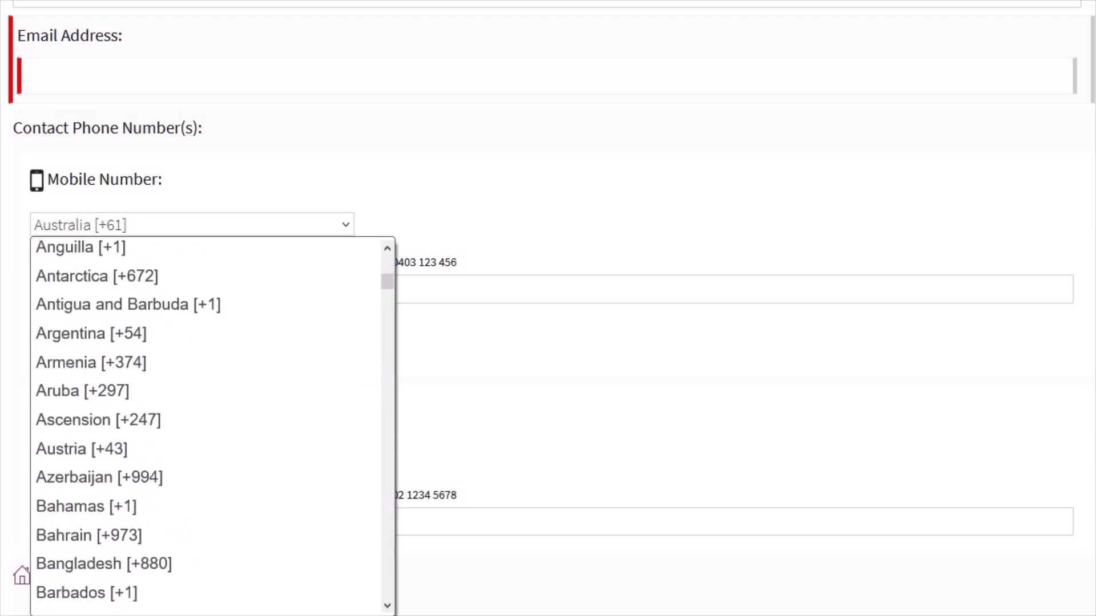
pyautogui.scroll(-15, 211, 425)
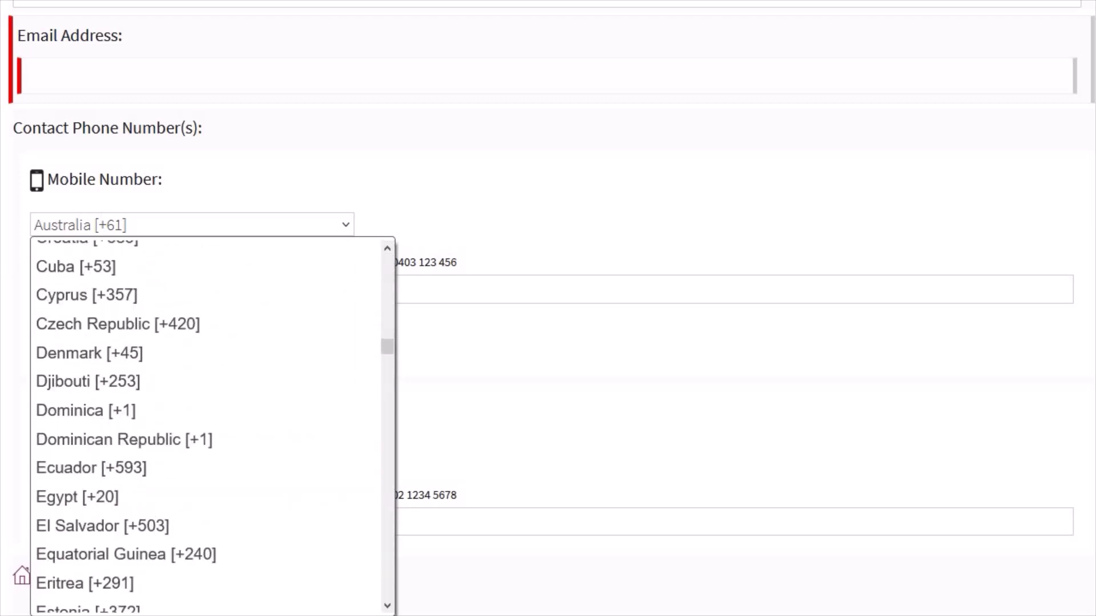
pyautogui.scroll(-10, 212, 425)
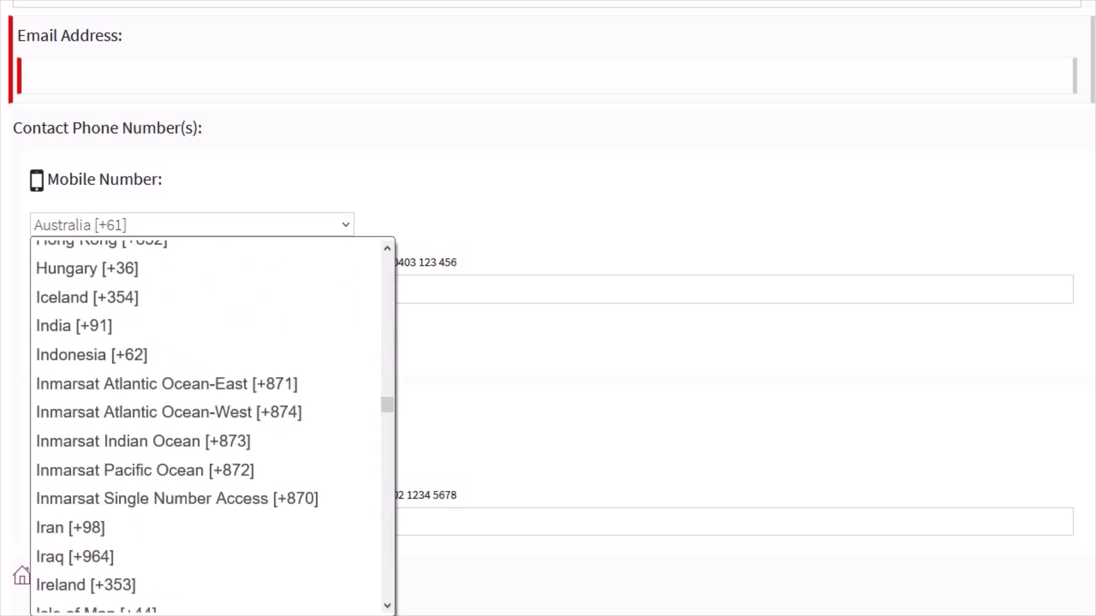
pyautogui.click(192, 224)
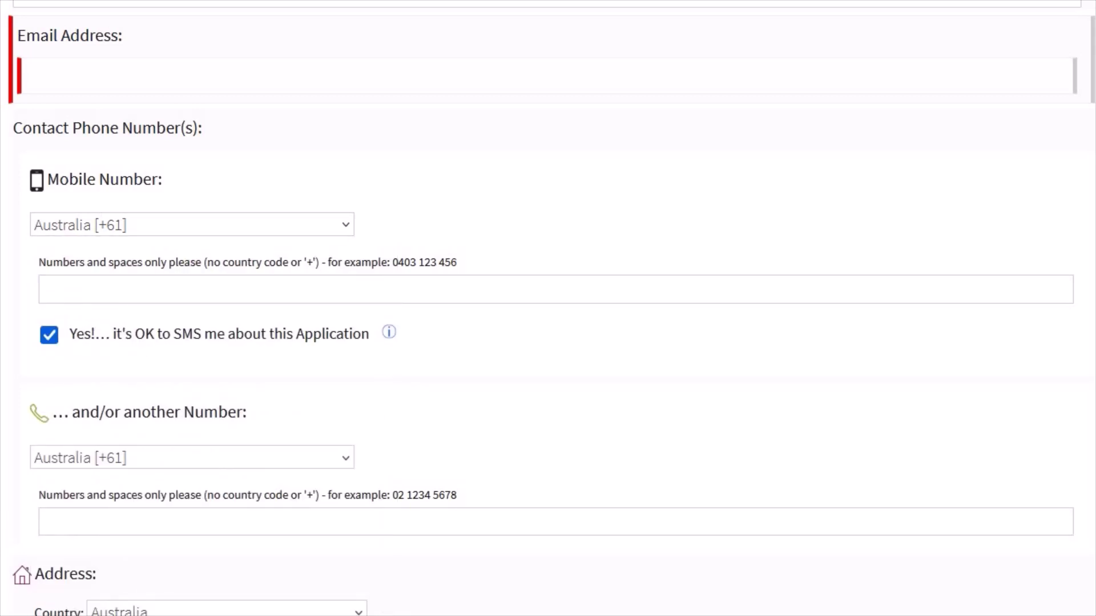
pyautogui.click(192, 290)
pyautogui.scroll(-3, 548, 308)
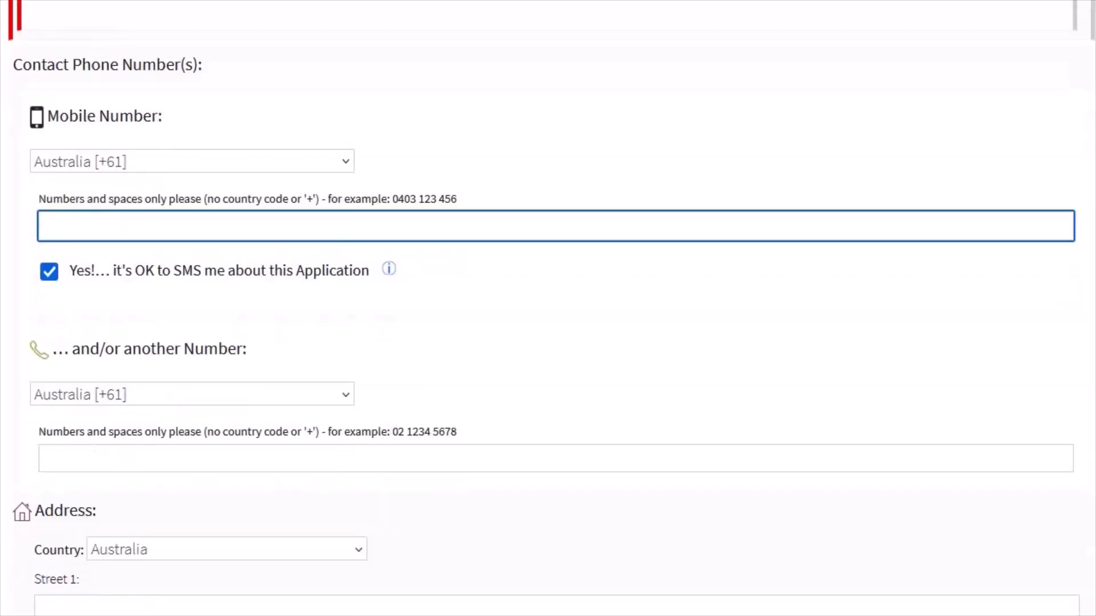
pyautogui.click(548, 250)
# Browse the mobile number's full country code list down to the Virgin Islands and back, keeping Australia [+61]
pyautogui.click(192, 62)
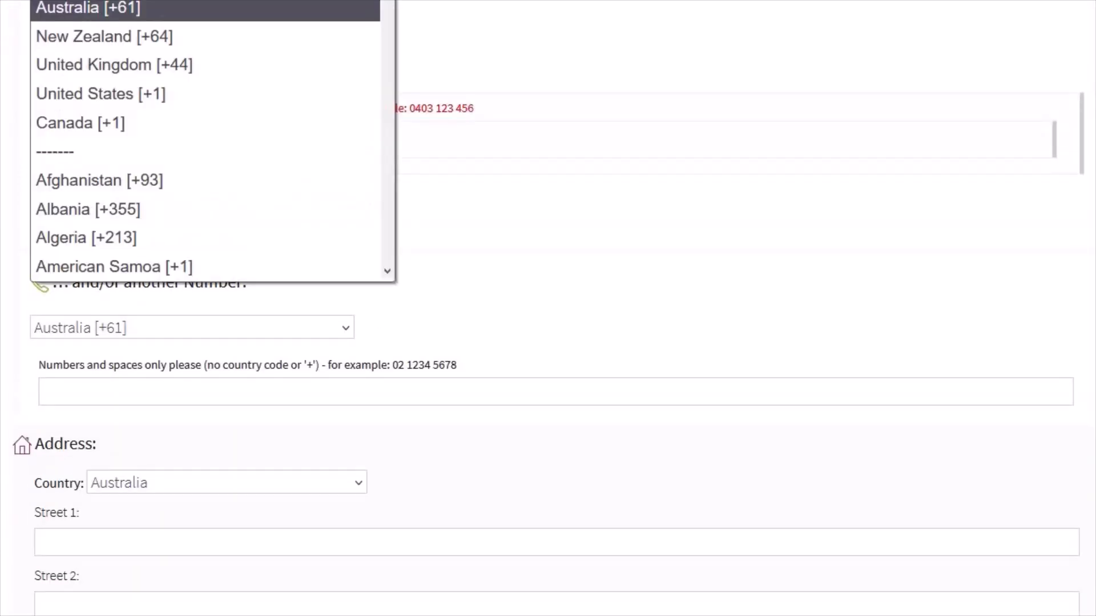
pyautogui.scroll(-9, 193, 123)
pyautogui.scroll(-20, 192, 137)
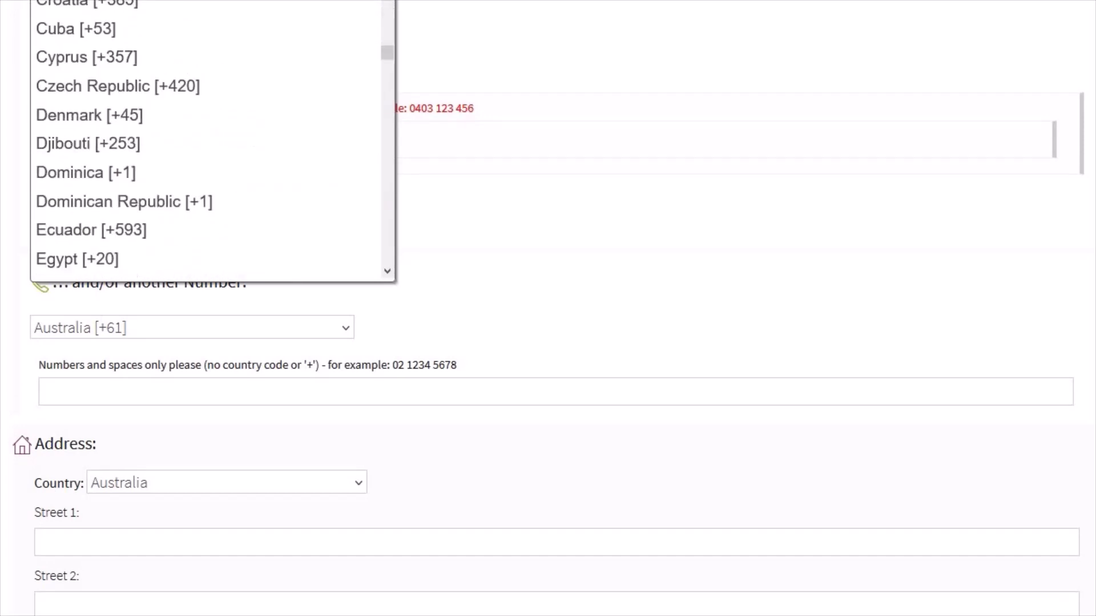
pyautogui.scroll(-20, 191, 137)
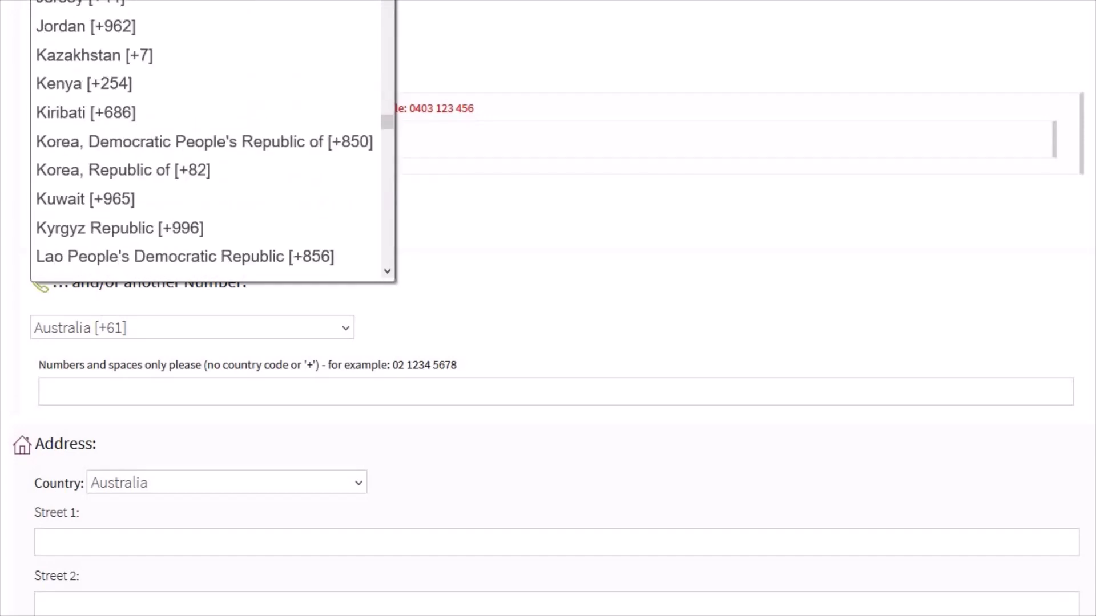
pyautogui.scroll(-20, 192, 137)
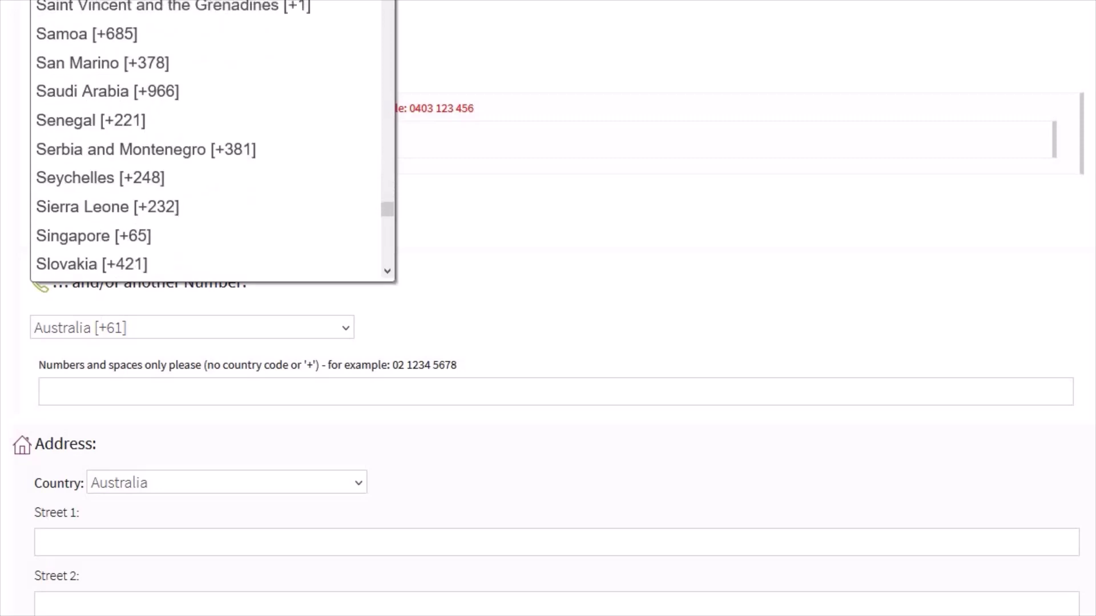
pyautogui.scroll(20, 191, 137)
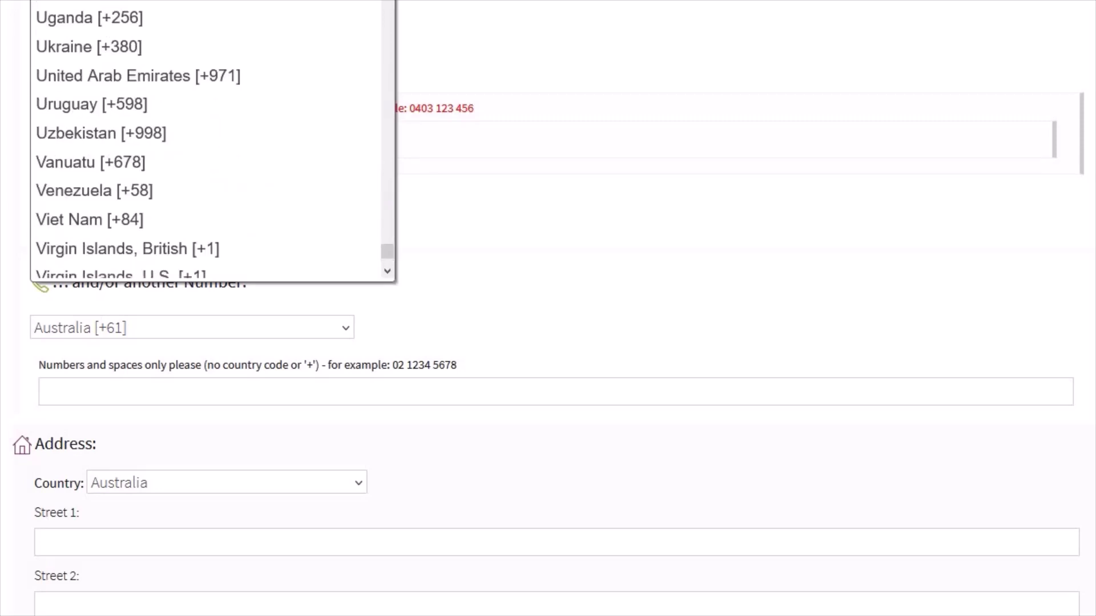
pyautogui.scroll(12, 191, 137)
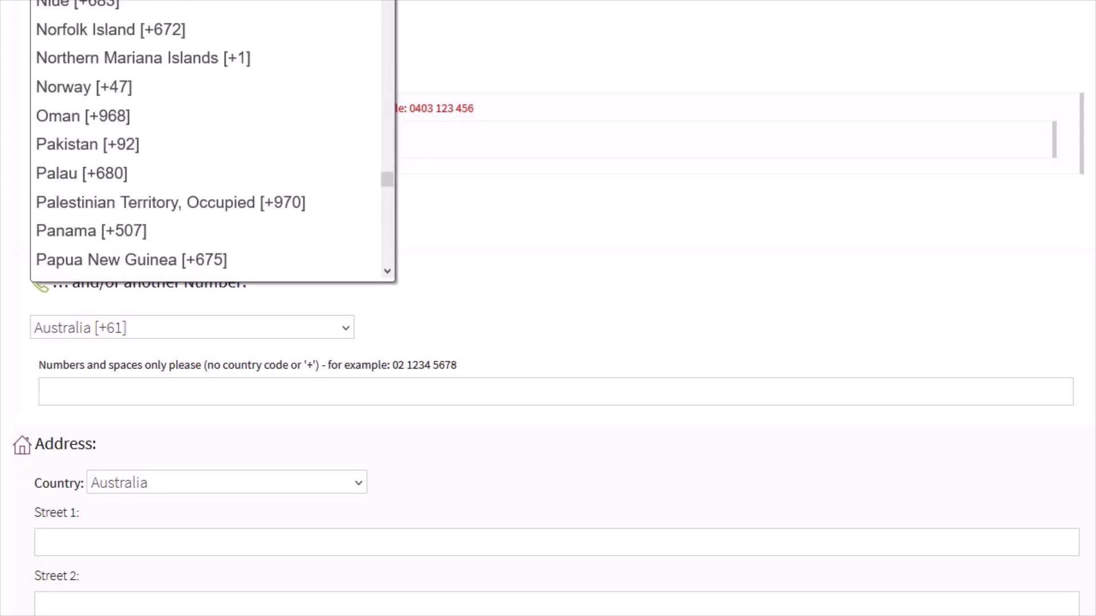
pyautogui.scroll(10, 193, 137)
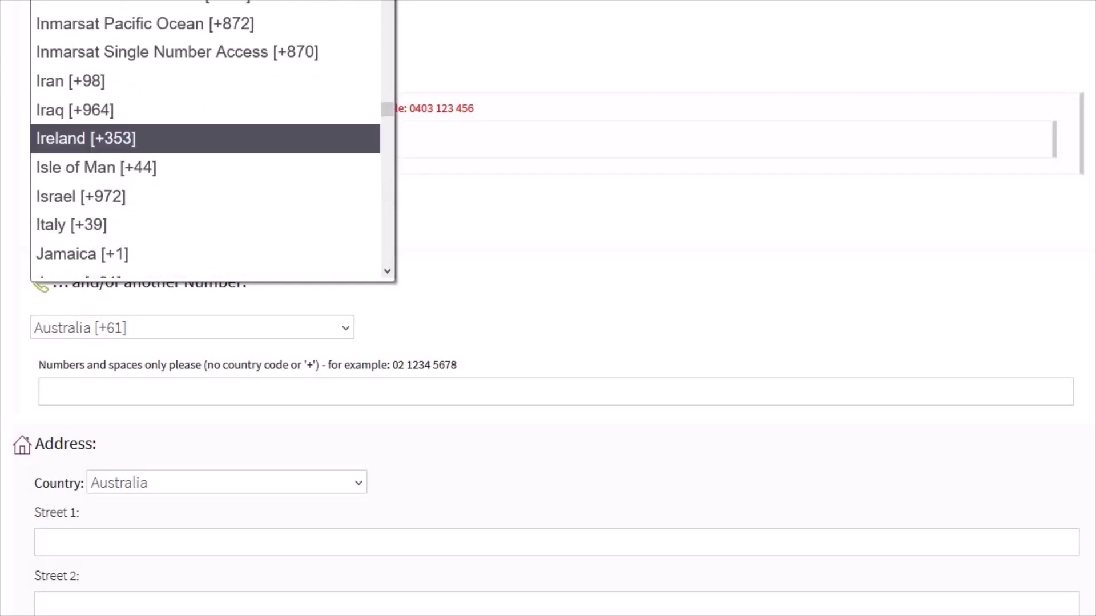
pyautogui.scroll(6, 192, 137)
pyautogui.scroll(3, 191, 137)
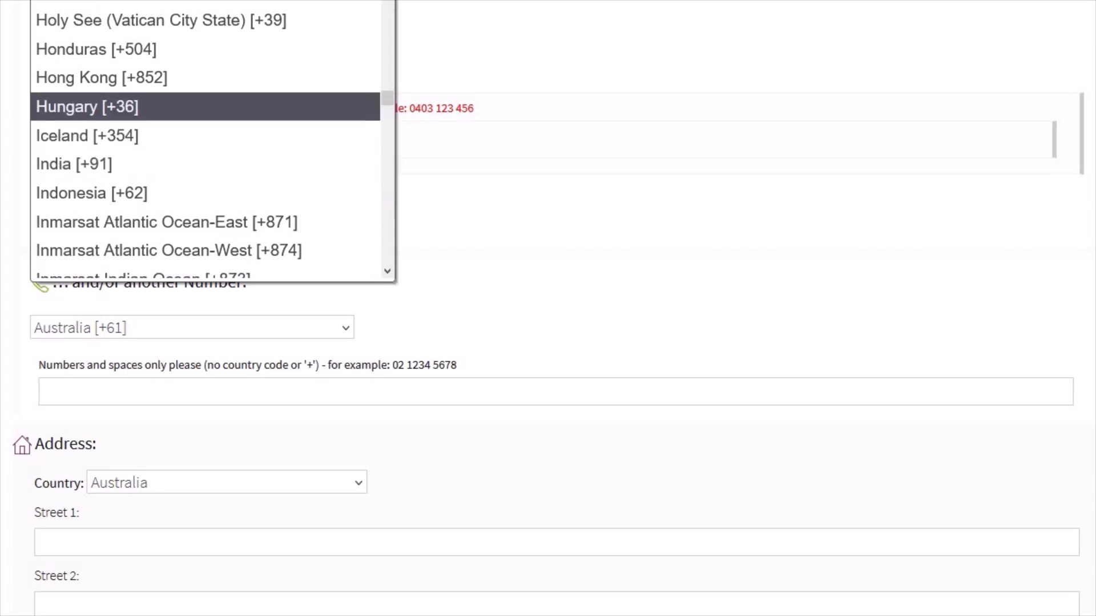
pyautogui.scroll(5, 192, 155)
pyautogui.click(250, 283)
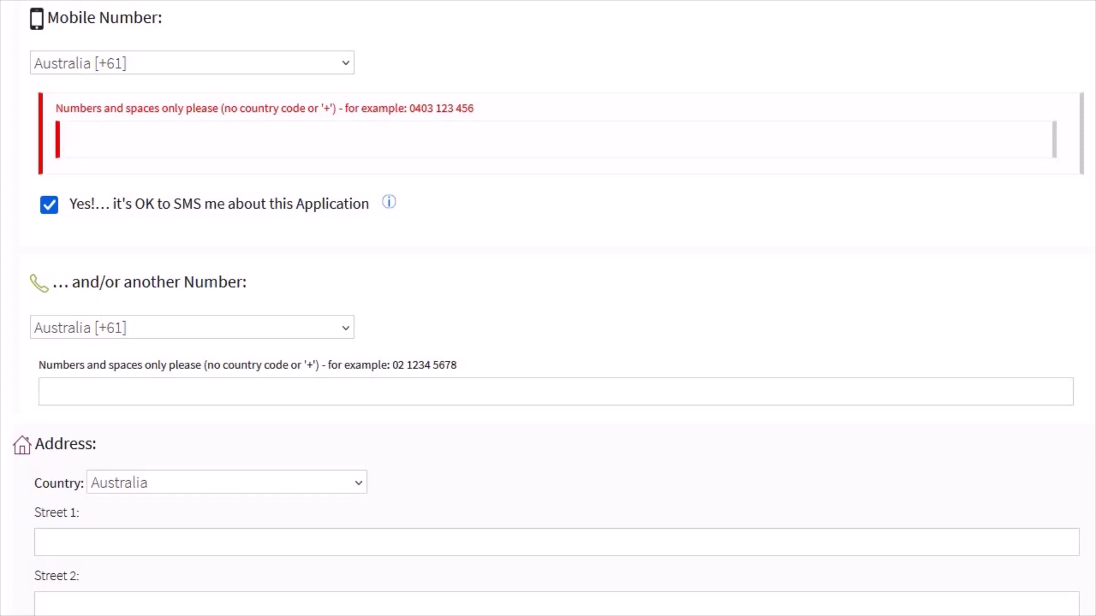
# Examine the additional phone number, the address fields and the options for supplying a combined covering letter and resume
pyautogui.scroll(-1, 547, 308)
pyautogui.scroll(-3, 548, 308)
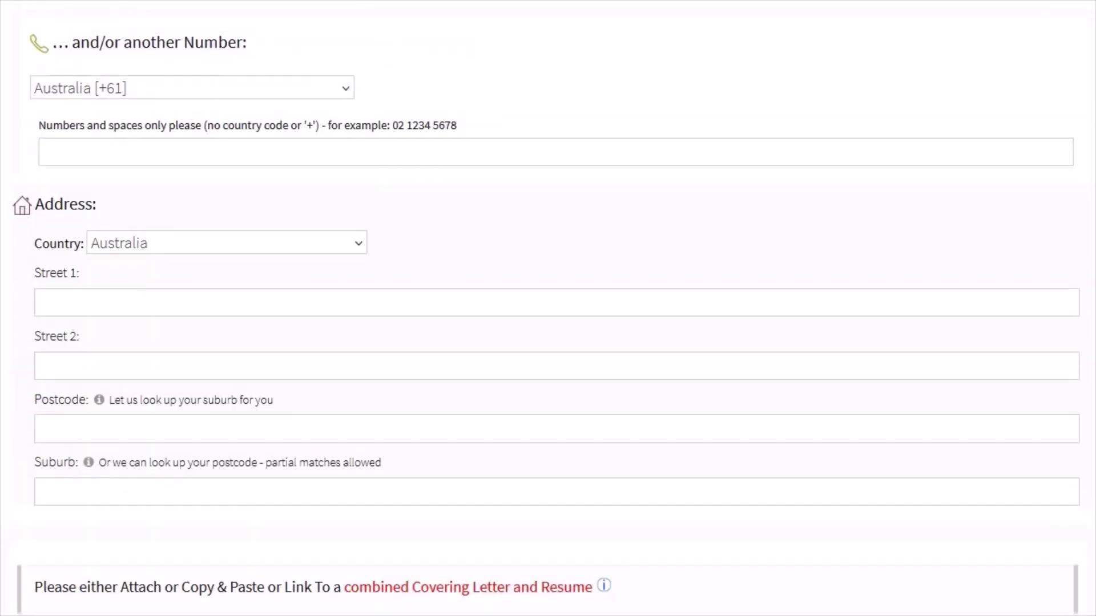
pyautogui.scroll(-2, 548, 309)
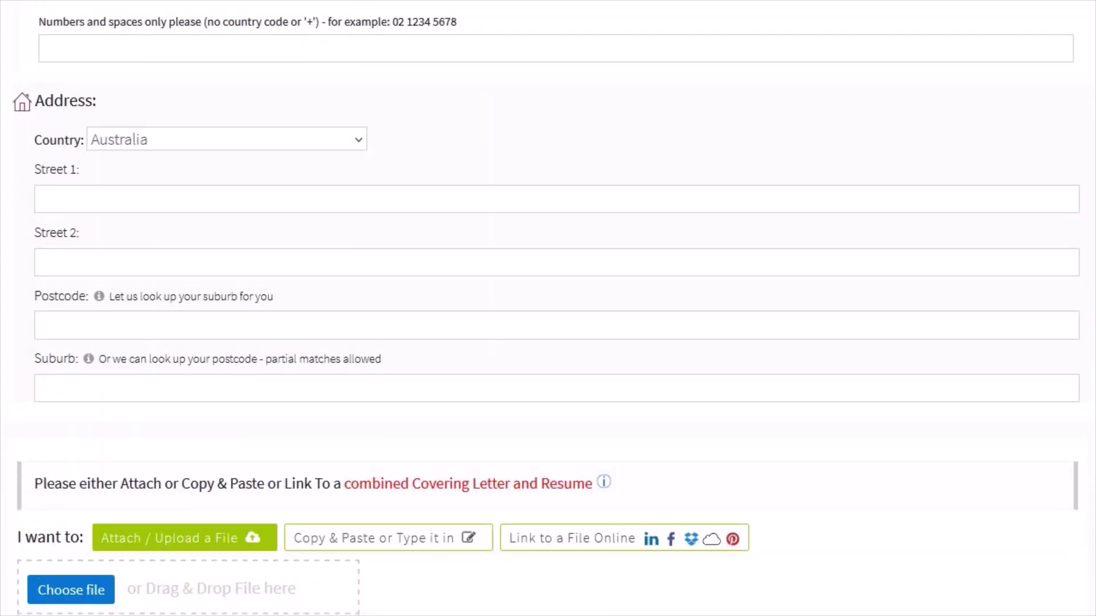
# Browse the address country list from Australia down past Korea and close it, keeping Australia
pyautogui.click(226, 140)
pyautogui.scroll(-8, 229, 371)
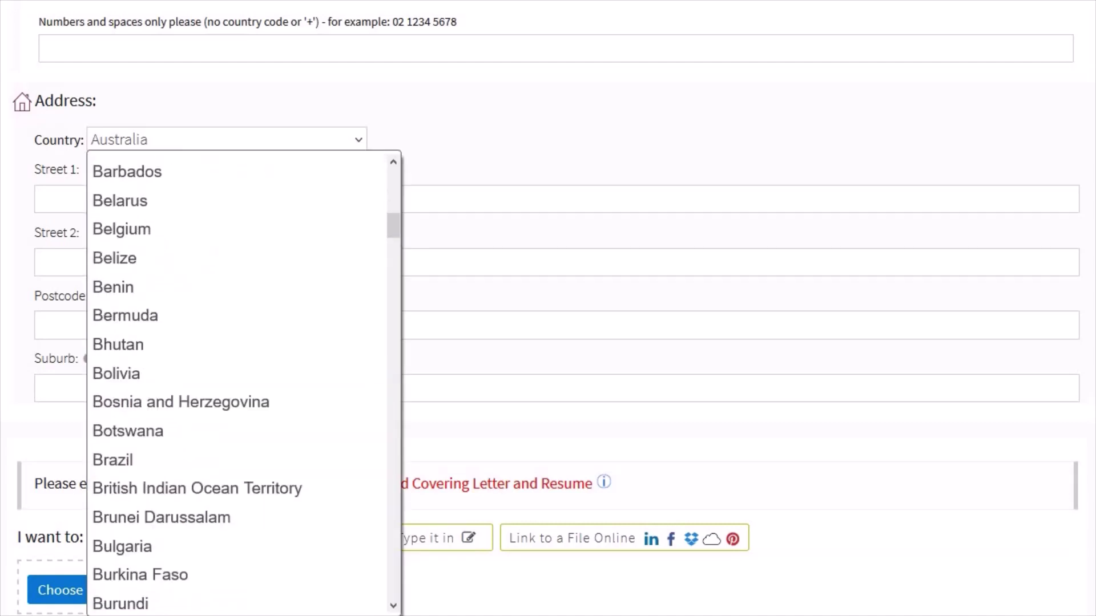
pyautogui.scroll(-20, 229, 295)
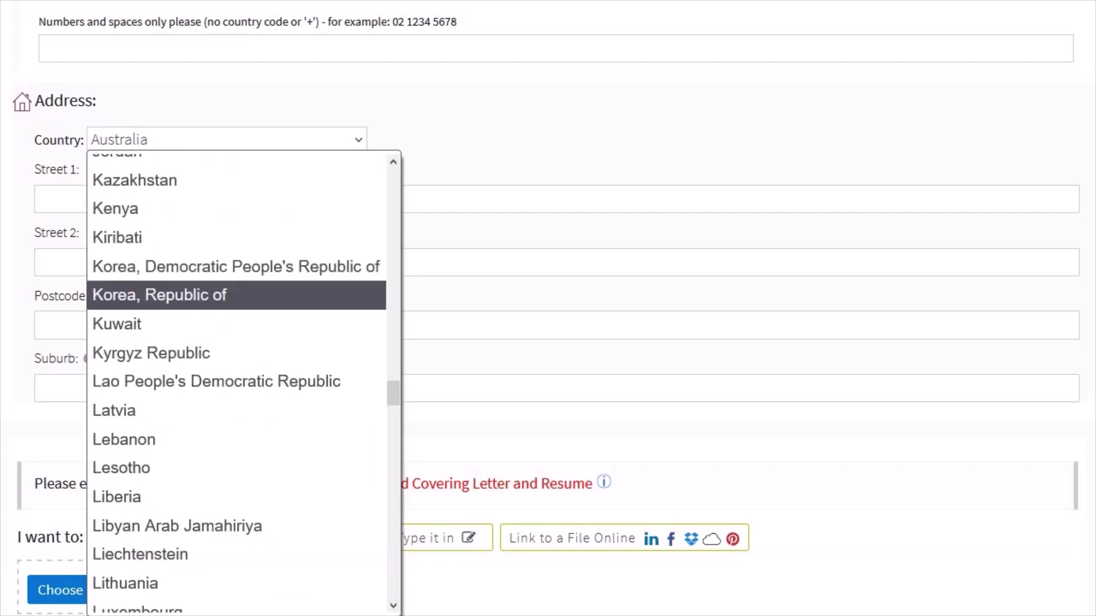
pyautogui.press('Escape')
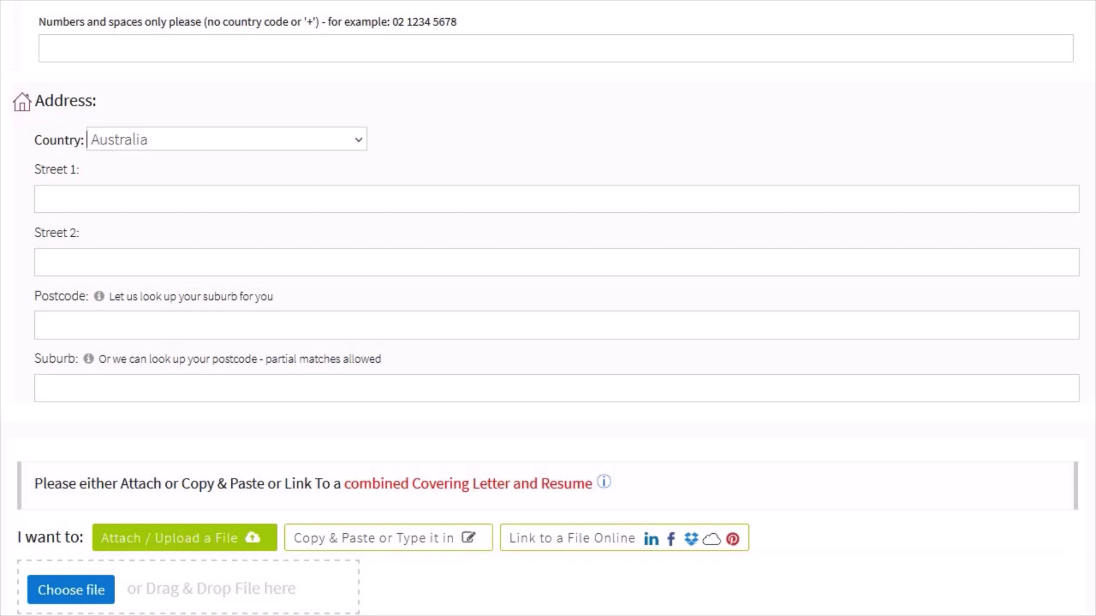
# Review the covering letter and resume upload options and set the work availability period to every four weeks
pyautogui.scroll(-2, 548, 308)
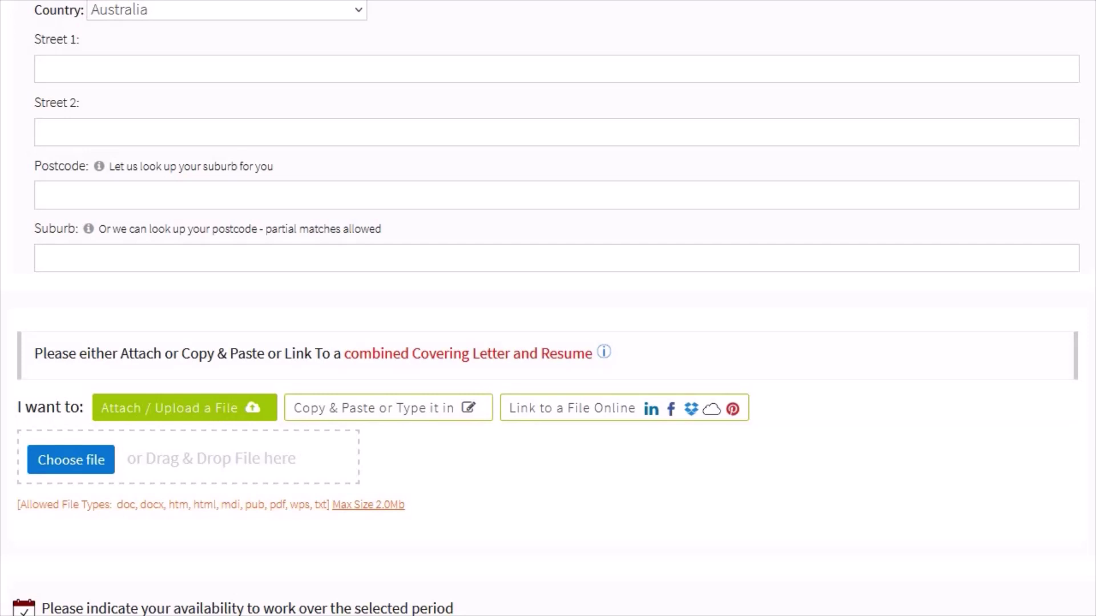
pyautogui.scroll(-2, 548, 308)
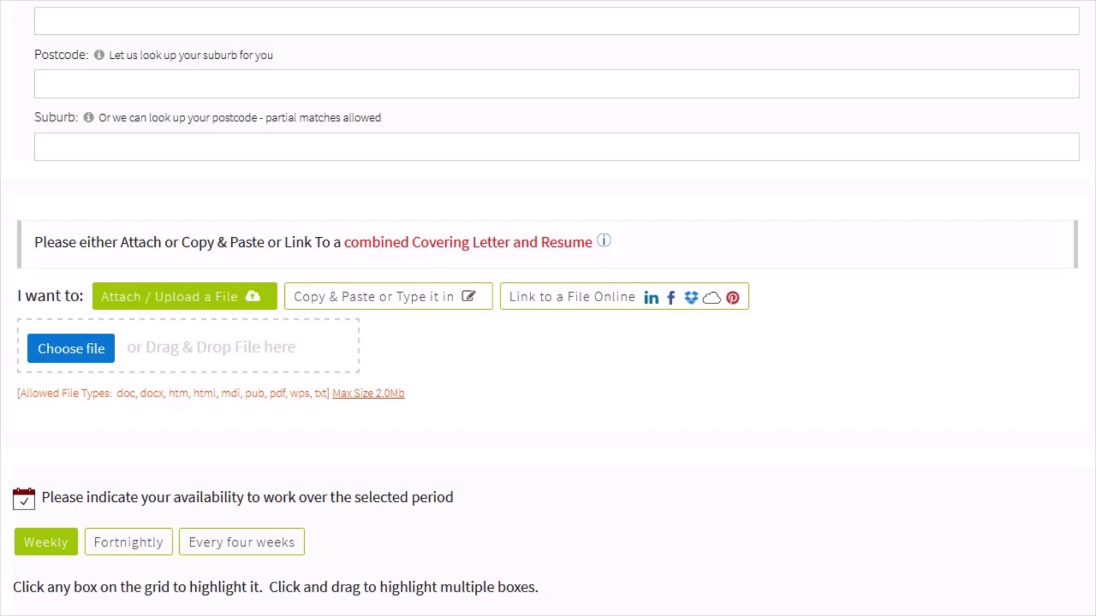
pyautogui.scroll(-3, 548, 309)
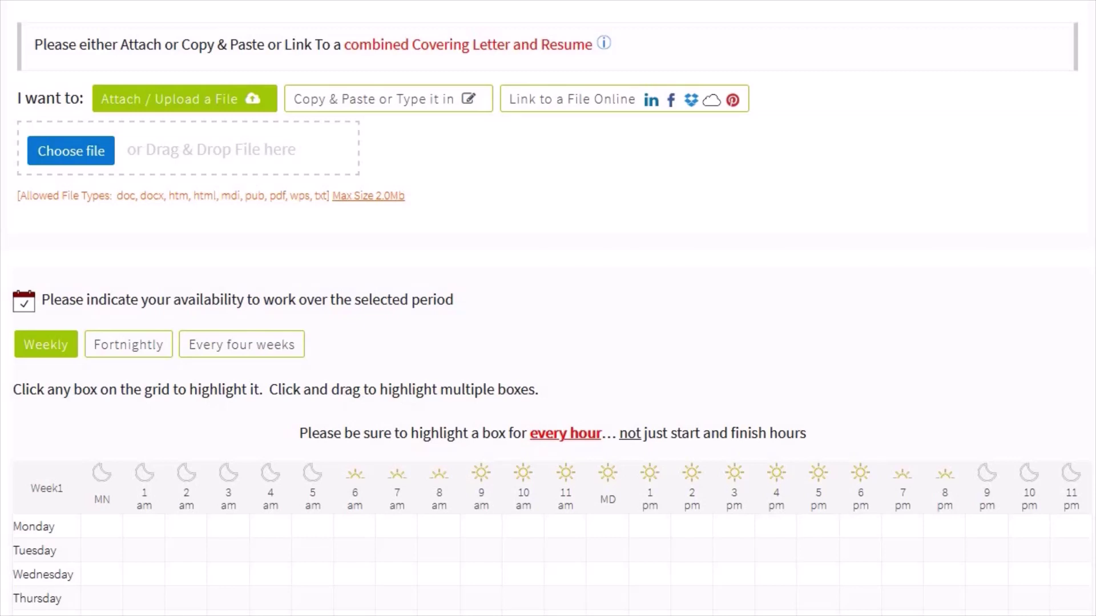
pyautogui.scroll(-4, 548, 329)
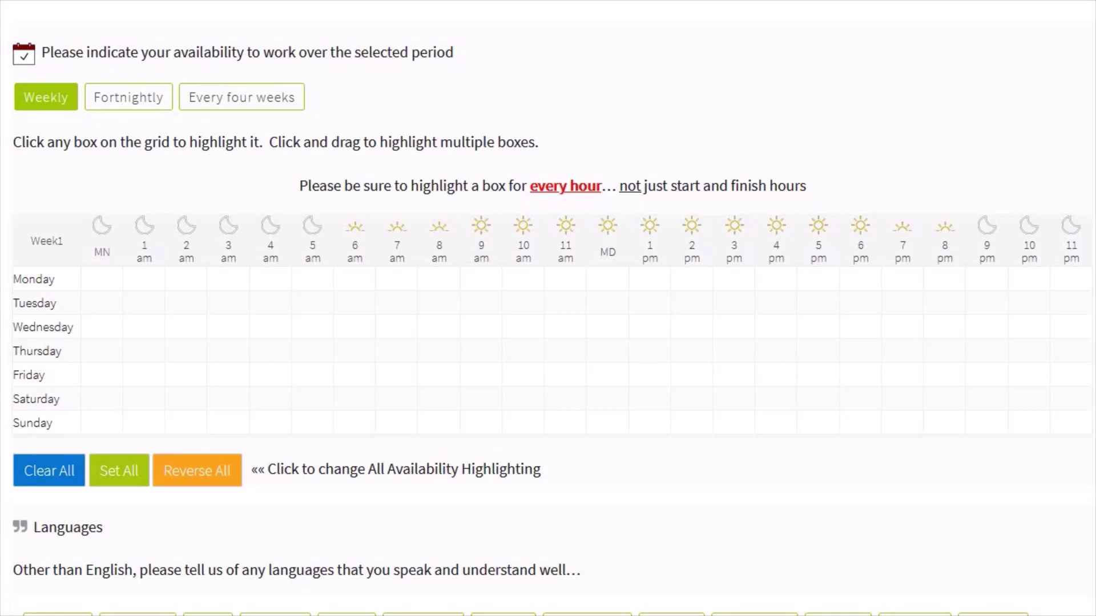
pyautogui.click(241, 97)
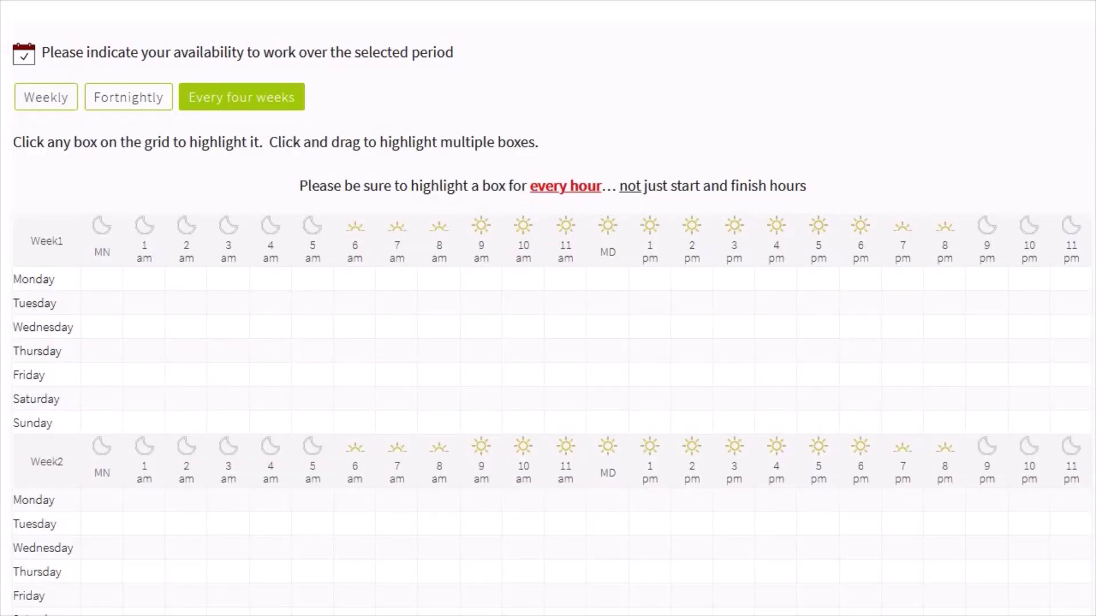
# Highlight the 1 am box for Monday through Sunday and the midday box for Saturday in Week1
pyautogui.click(143, 280)
pyautogui.click(143, 303)
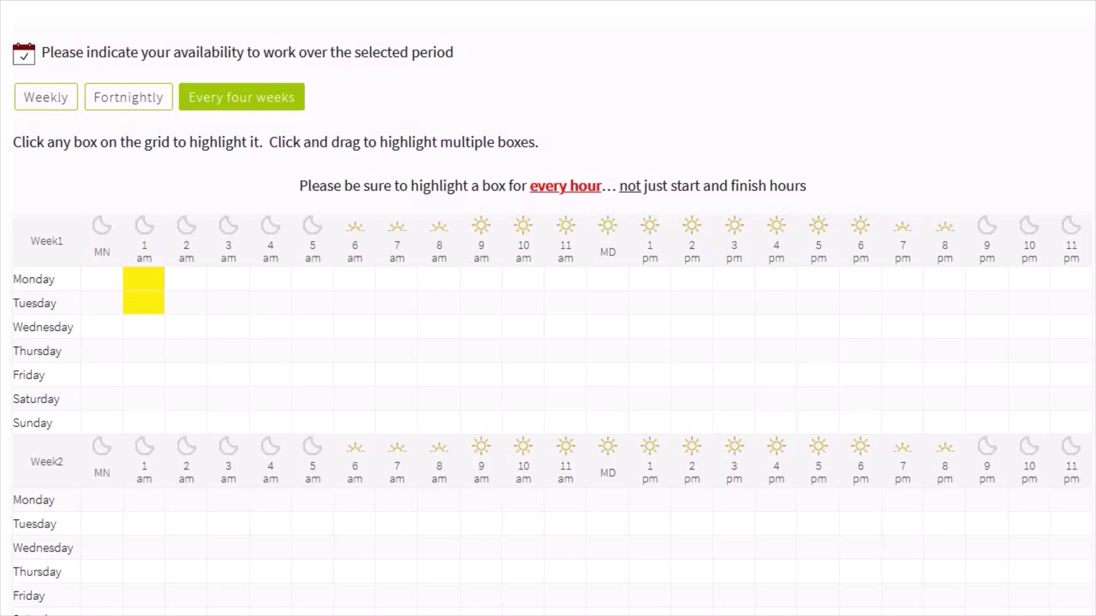
pyautogui.click(144, 327)
pyautogui.click(144, 351)
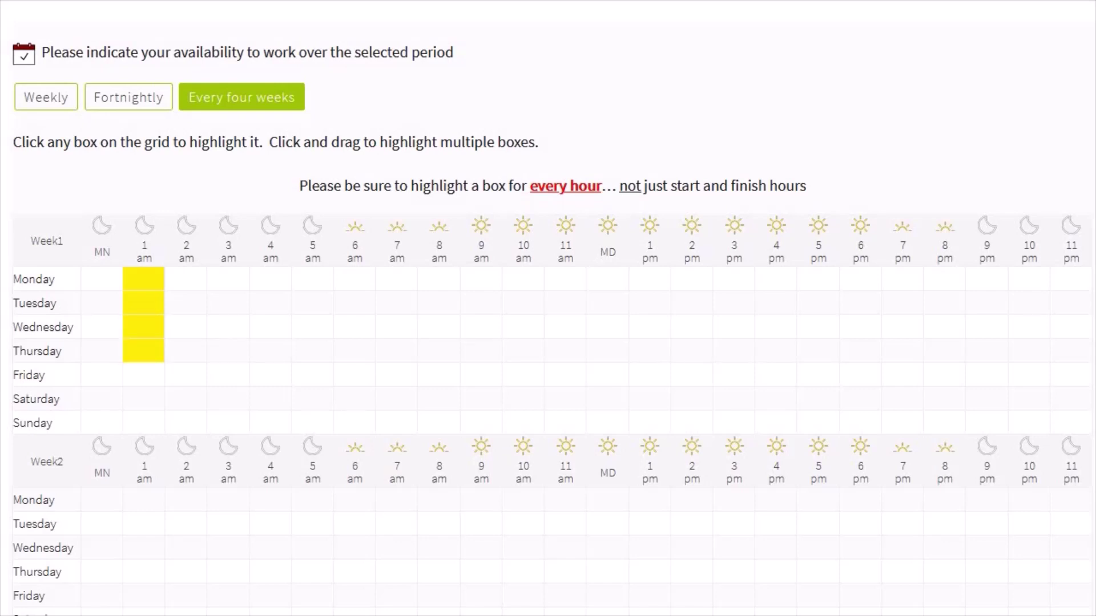
pyautogui.click(144, 375)
pyautogui.click(144, 423)
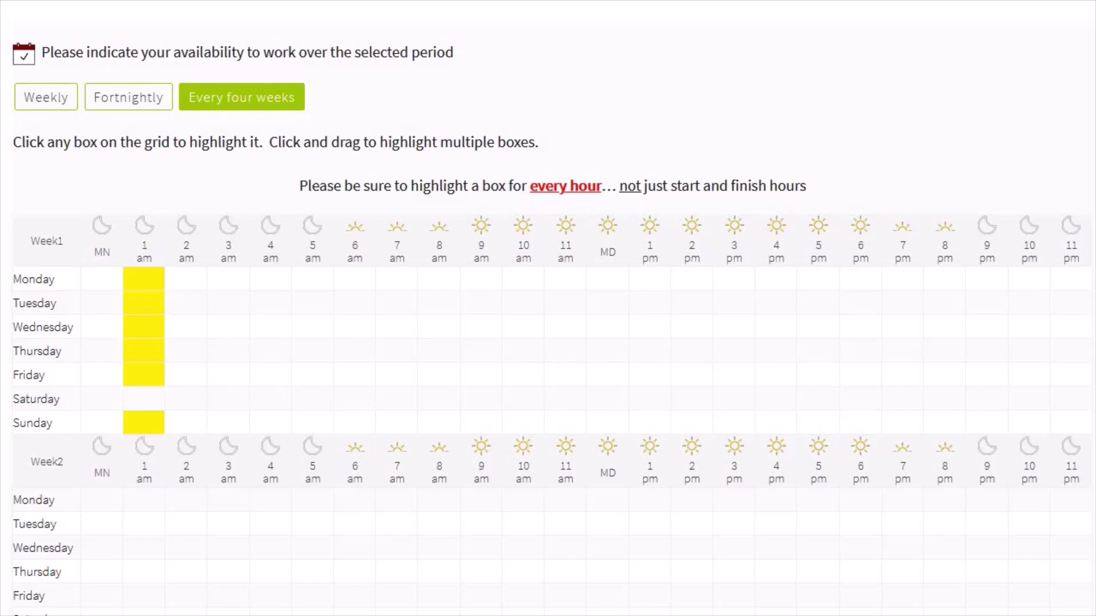
pyautogui.click(144, 399)
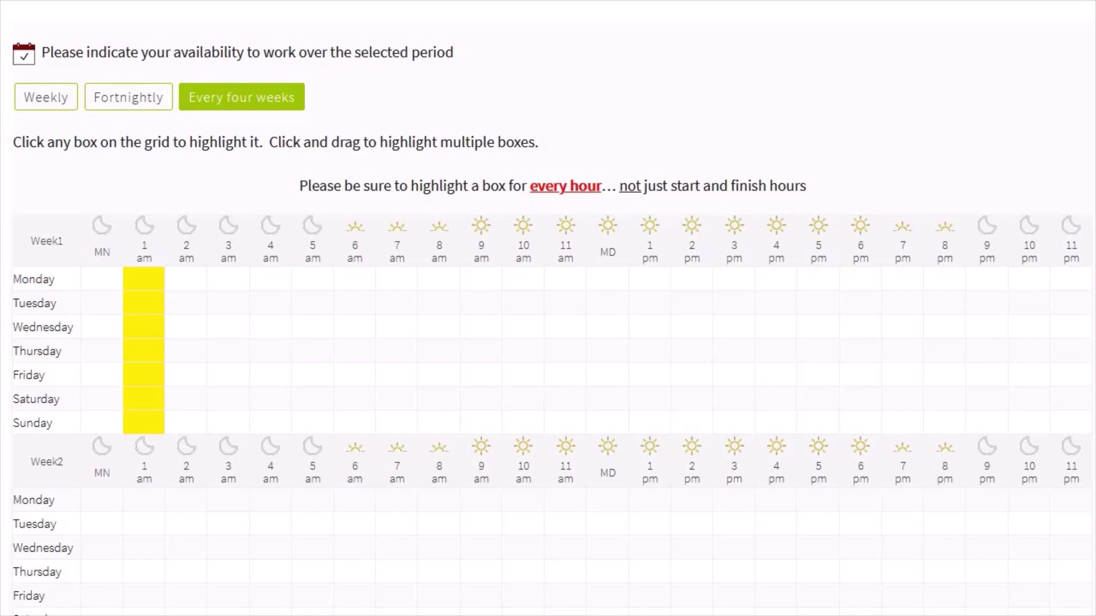
pyautogui.click(607, 399)
# Try filling the whole four-week availability grid and reversing the highlighting so that every box is blank
pyautogui.scroll(-9, 548, 309)
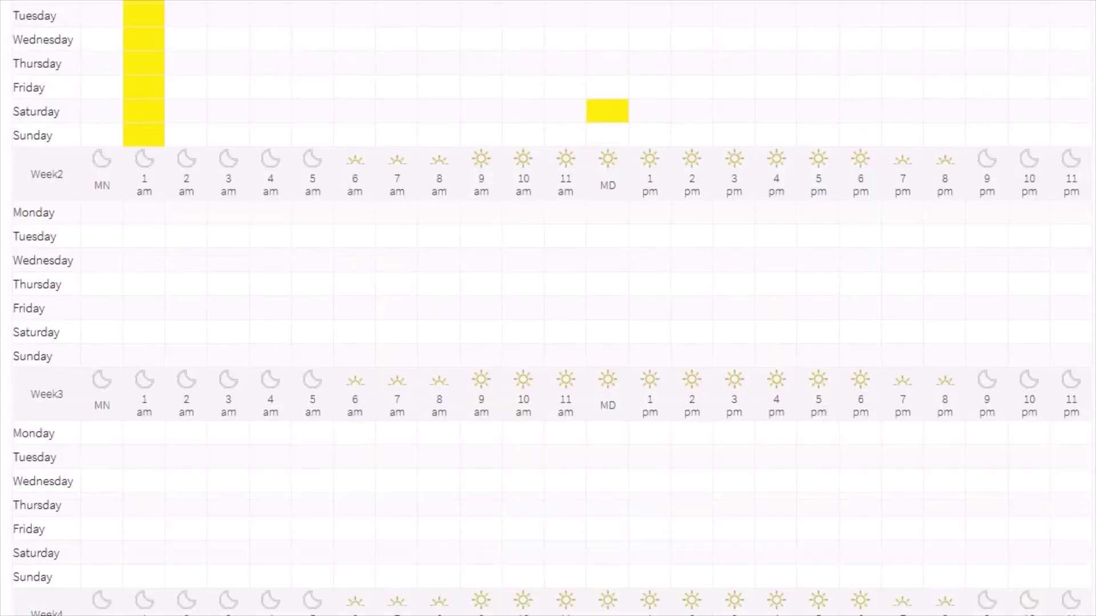
pyautogui.scroll(-5, 548, 309)
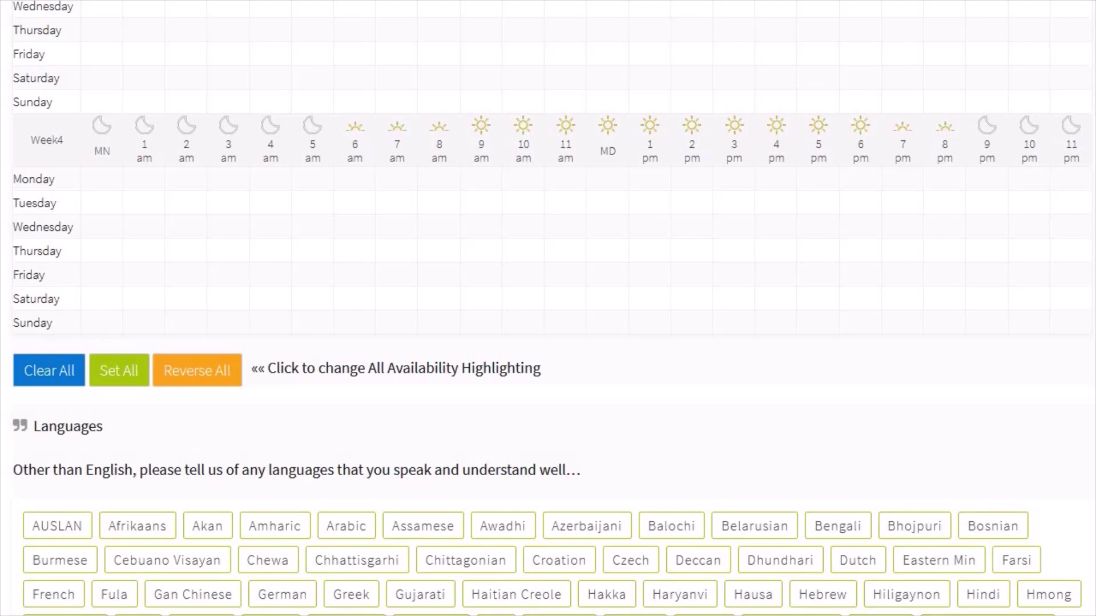
pyautogui.click(197, 371)
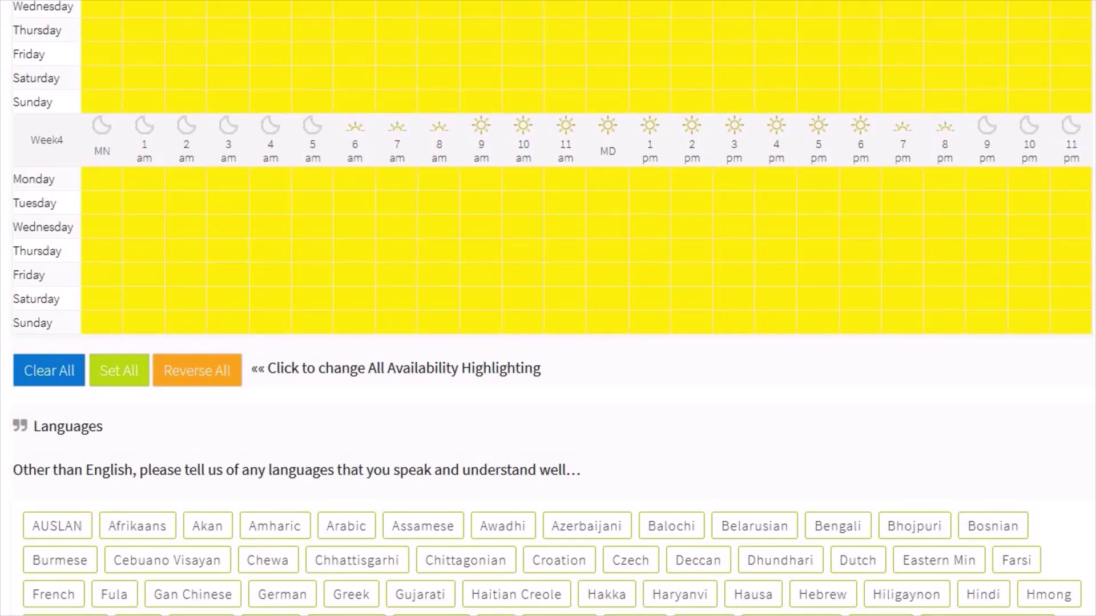
pyautogui.click(197, 371)
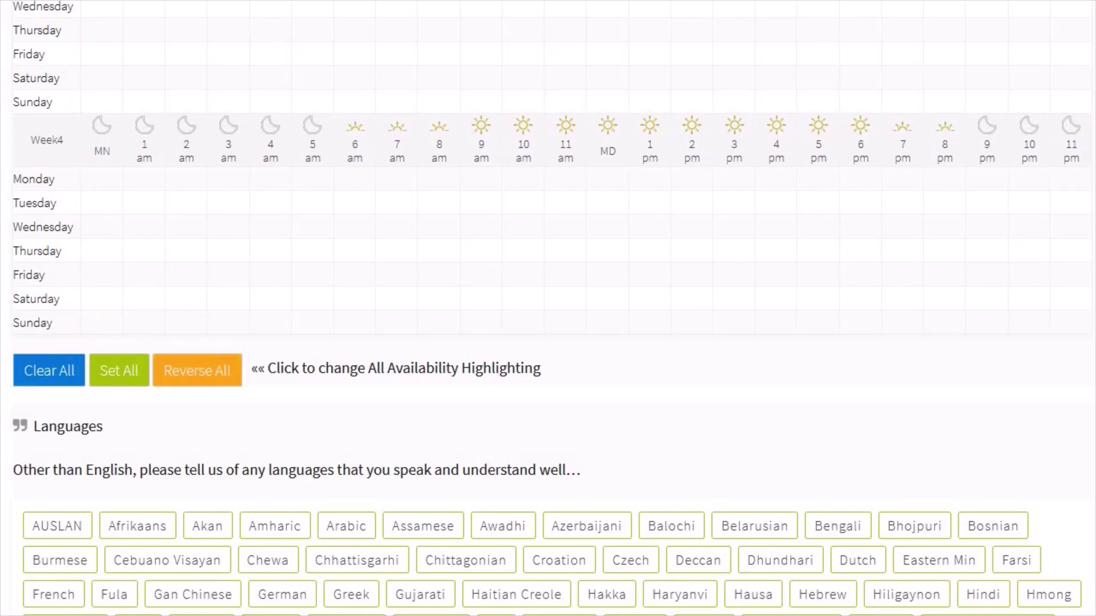
pyautogui.scroll(15, 548, 309)
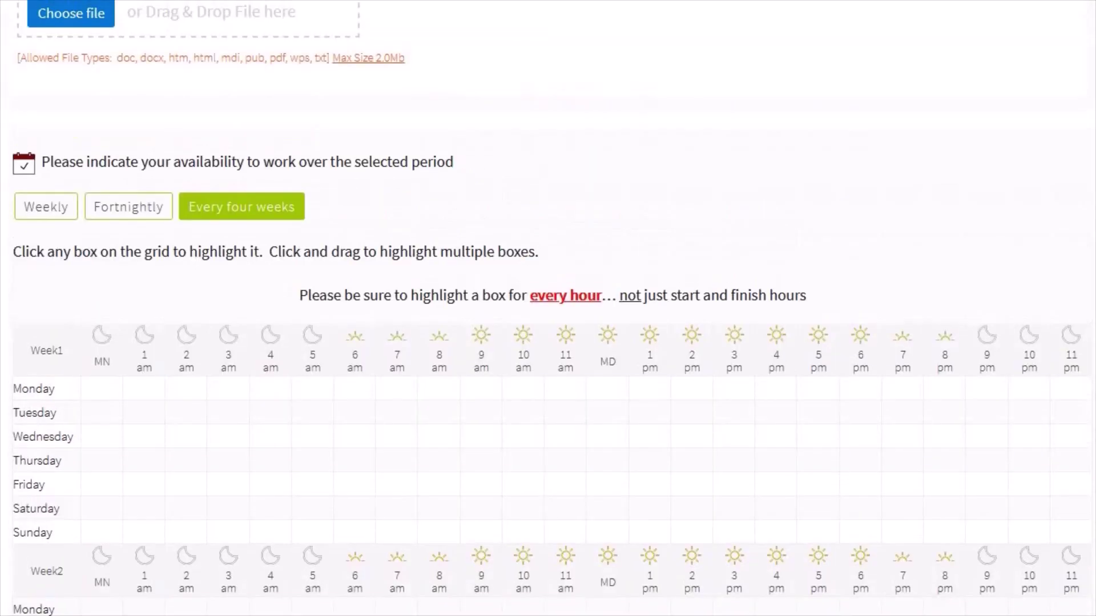
pyautogui.scroll(-4, 548, 309)
# Set all availability boxes as highlighted across the four weeks and check the grid from Week1 to Week4
pyautogui.scroll(-15, 547, 309)
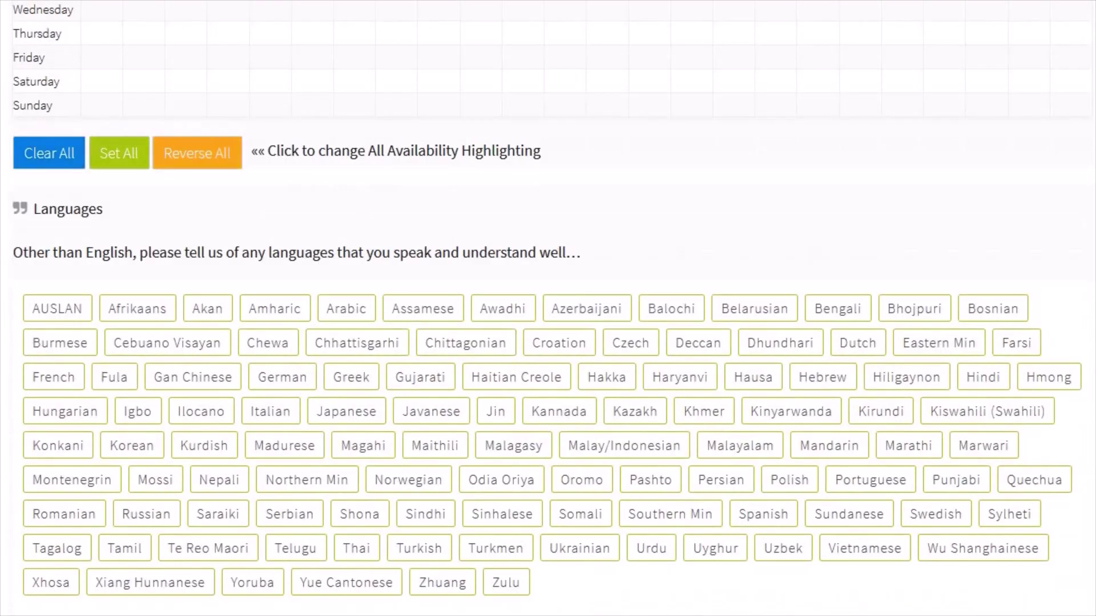
pyautogui.click(119, 153)
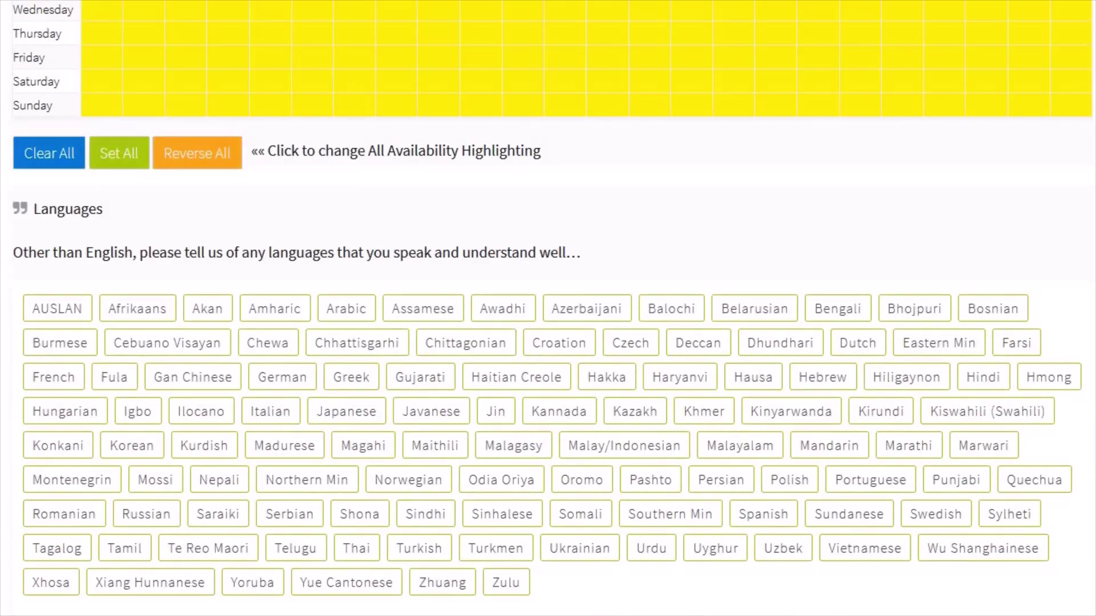
pyautogui.scroll(15, 547, 308)
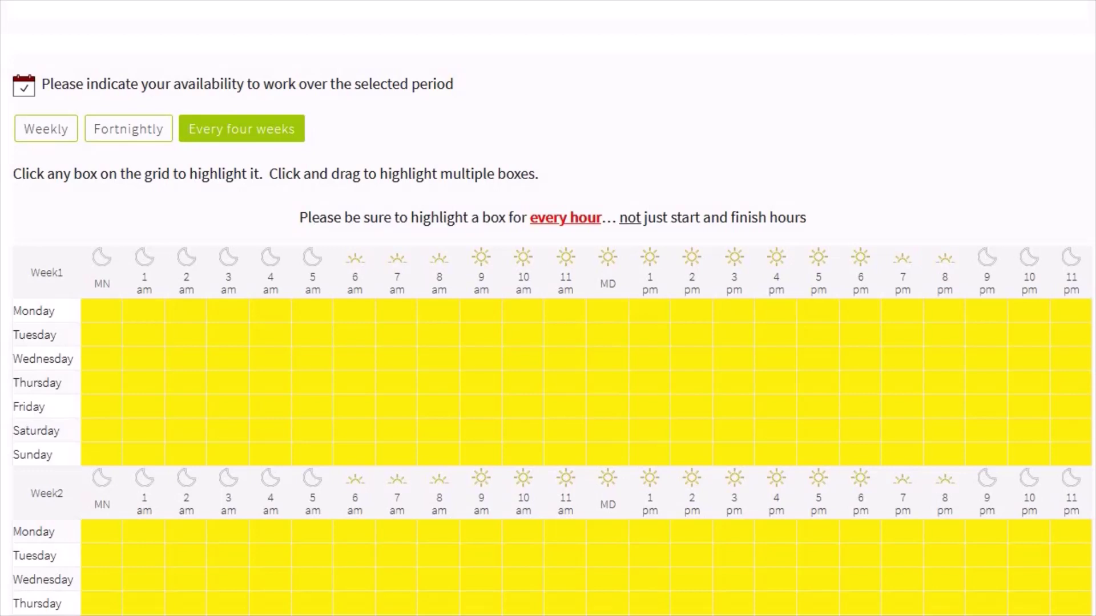
pyautogui.scroll(-13, 547, 309)
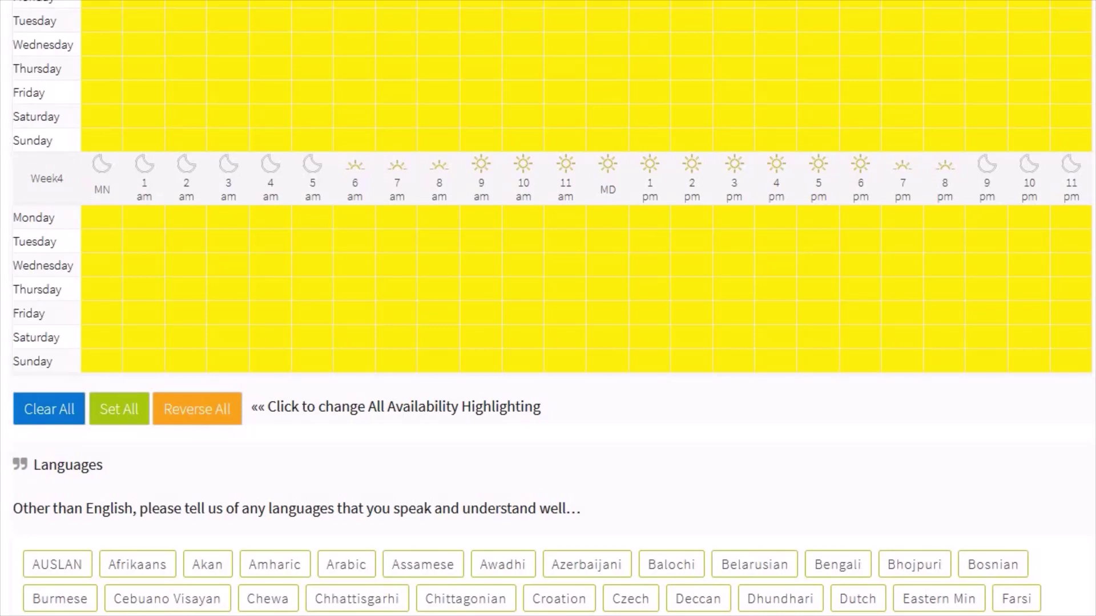
# Select Madurese, Russian, Tamil, Shona, Javanese and Cebuano Visayan as the languages spoken other than English
pyautogui.scroll(-4, 547, 308)
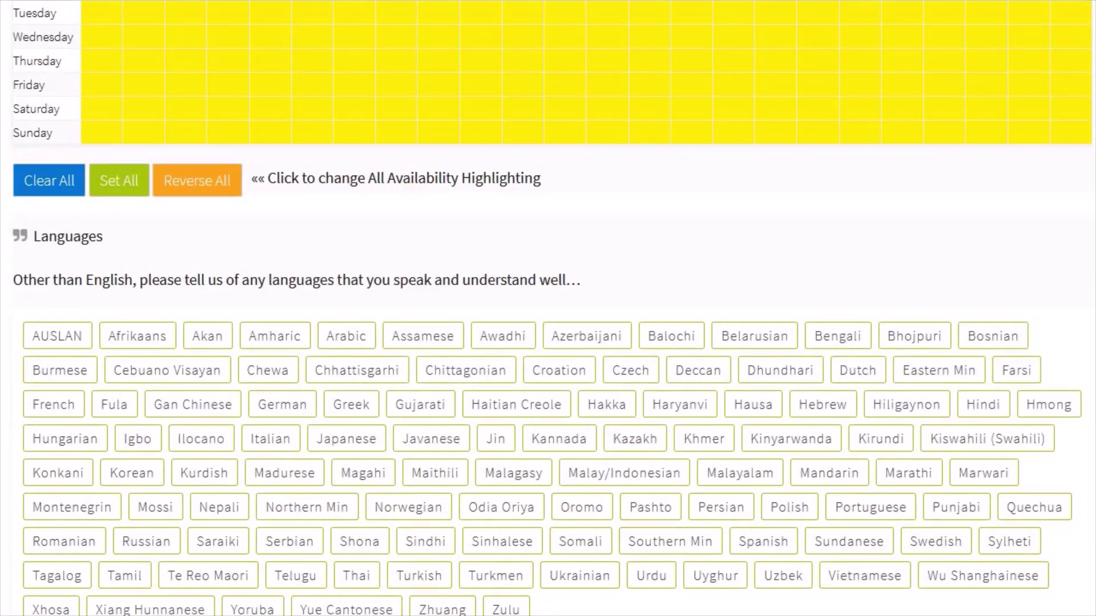
pyautogui.scroll(-2, 548, 309)
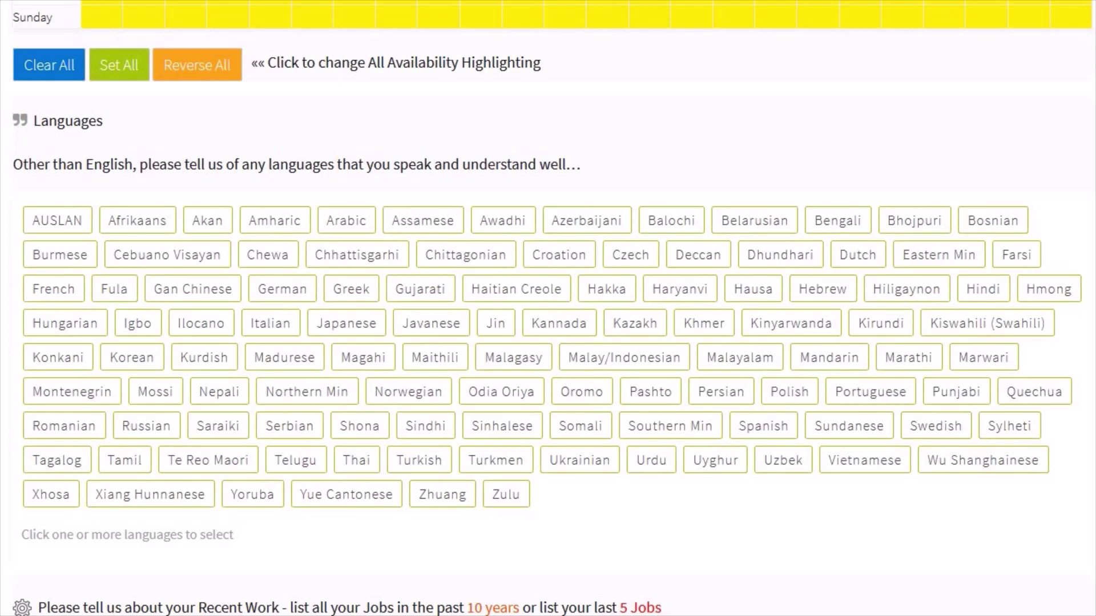
pyautogui.scroll(-1, 548, 308)
pyautogui.scroll(-3, 548, 308)
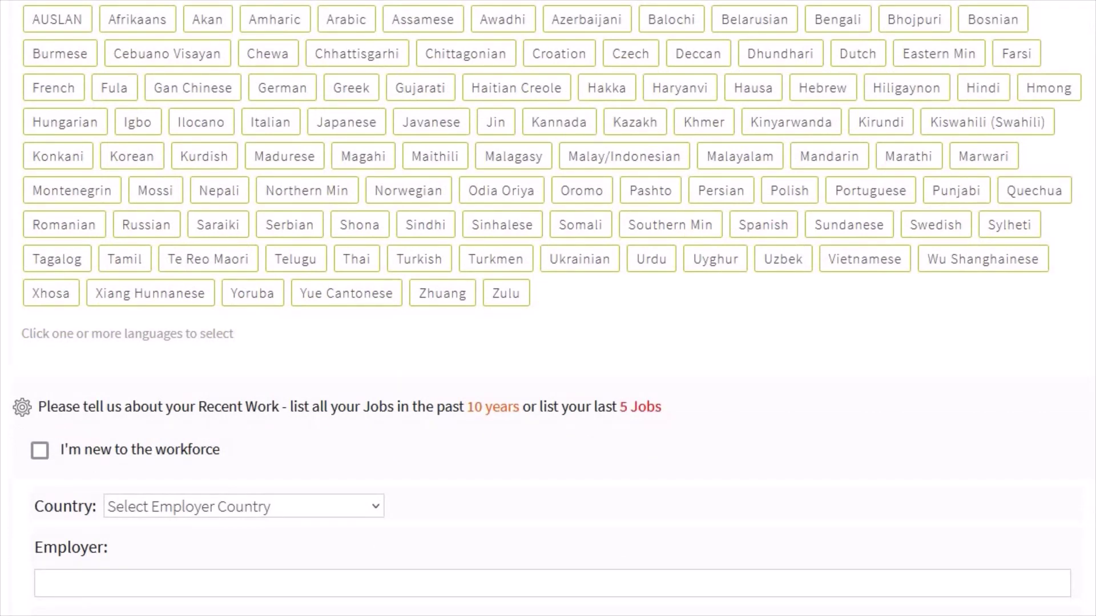
pyautogui.click(284, 156)
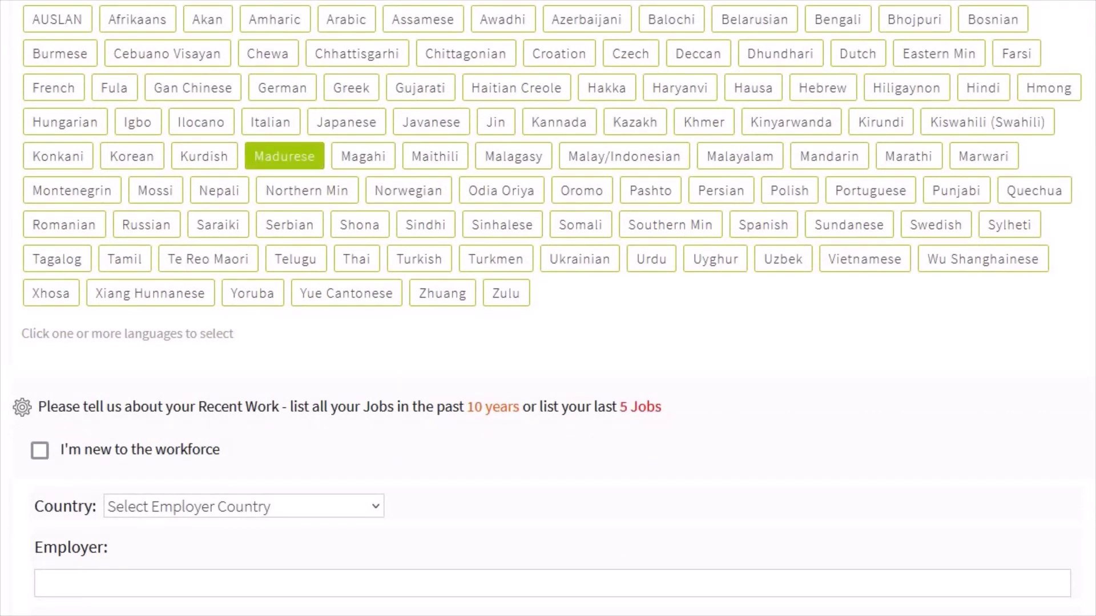
pyautogui.click(146, 225)
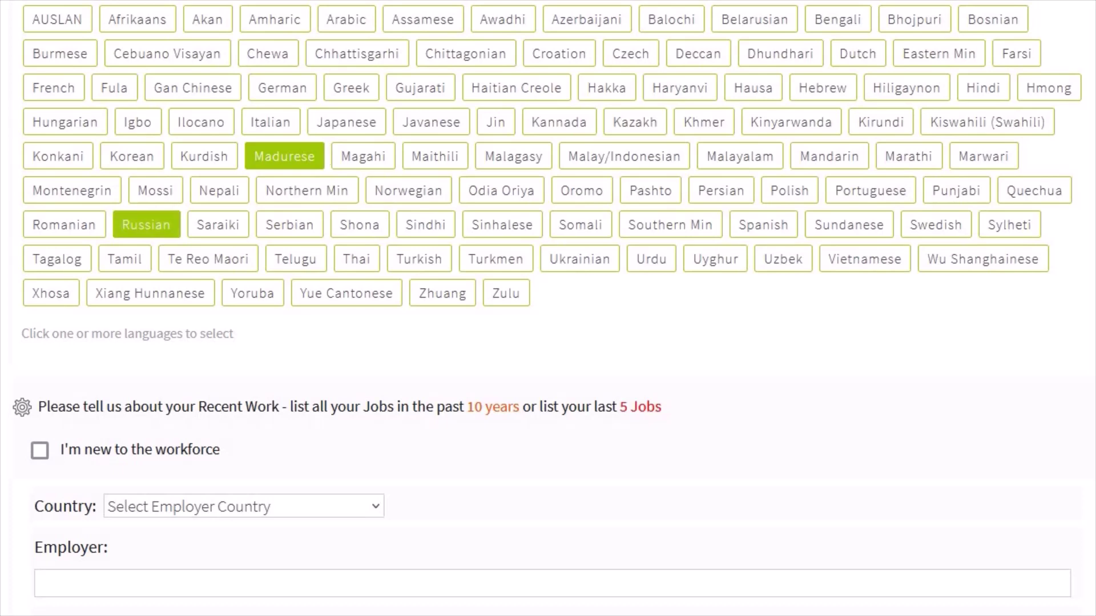
pyautogui.click(125, 258)
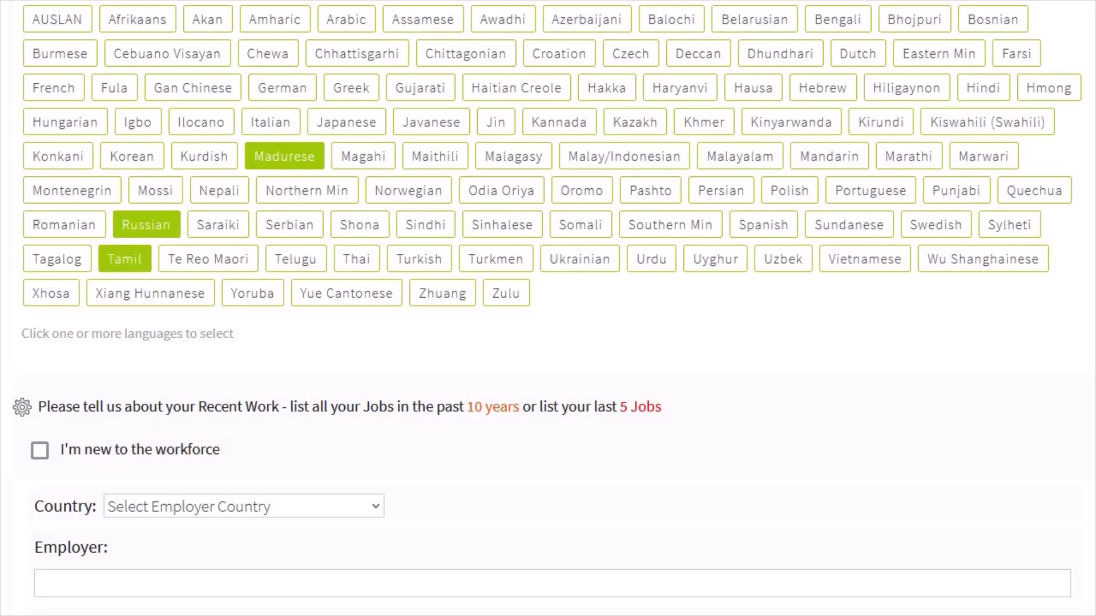
pyautogui.click(361, 225)
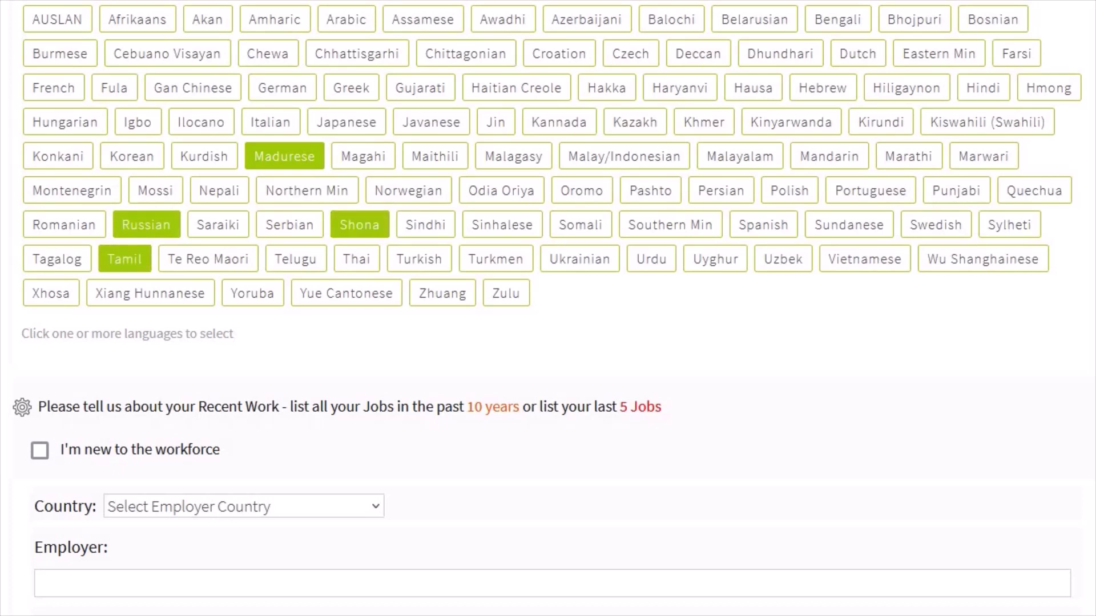
pyautogui.click(432, 122)
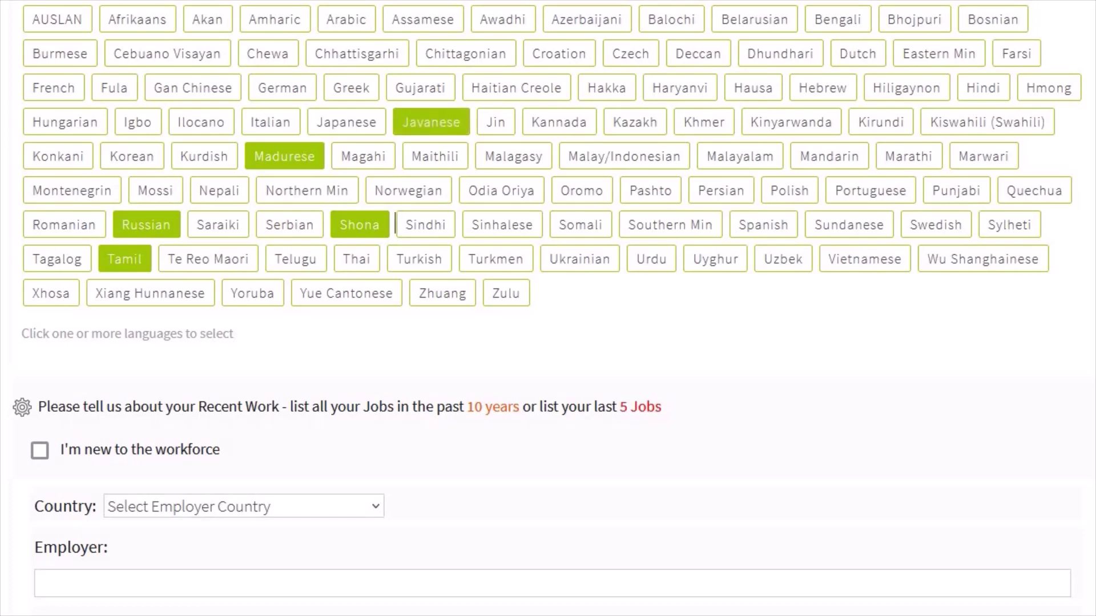
pyautogui.click(167, 53)
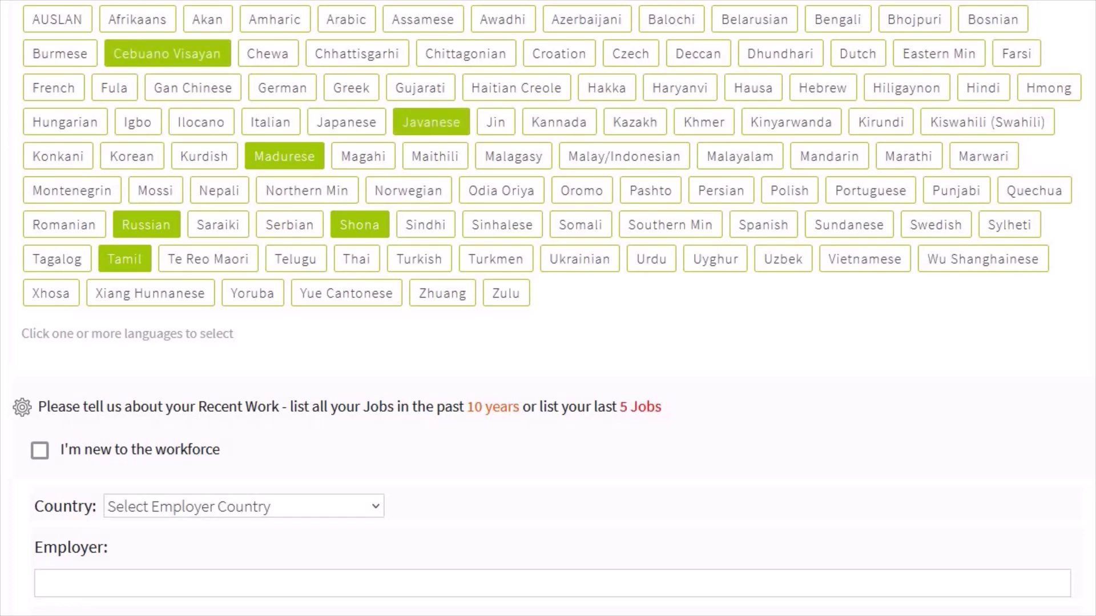
# Tick "I'm new to the workforce" in the Recent Work section to preview its effect, and untick it again
pyautogui.scroll(-3, 548, 308)
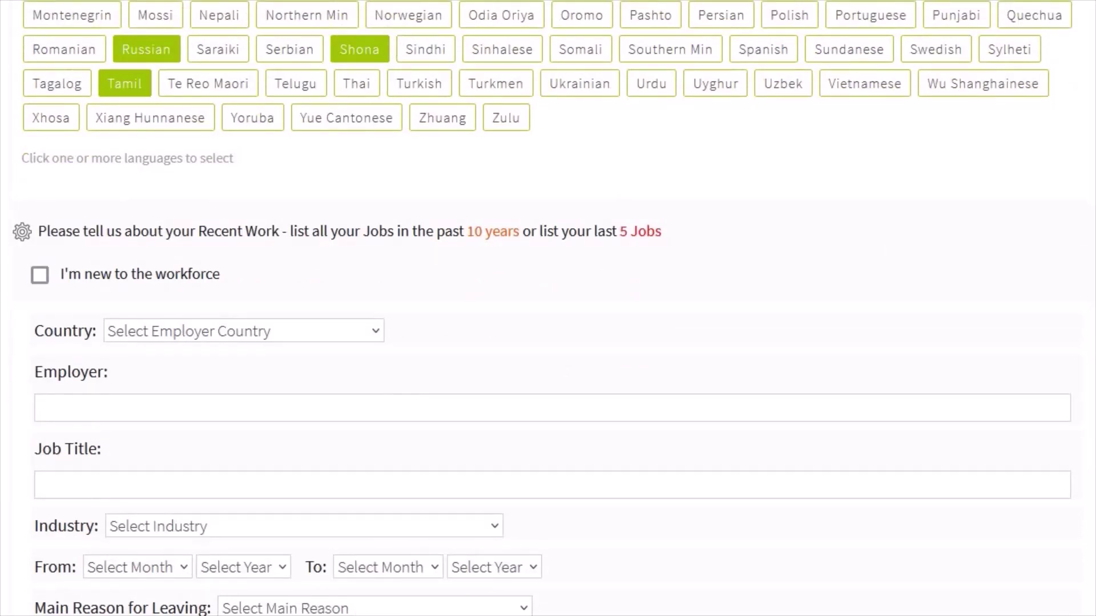
pyautogui.scroll(-2, 548, 309)
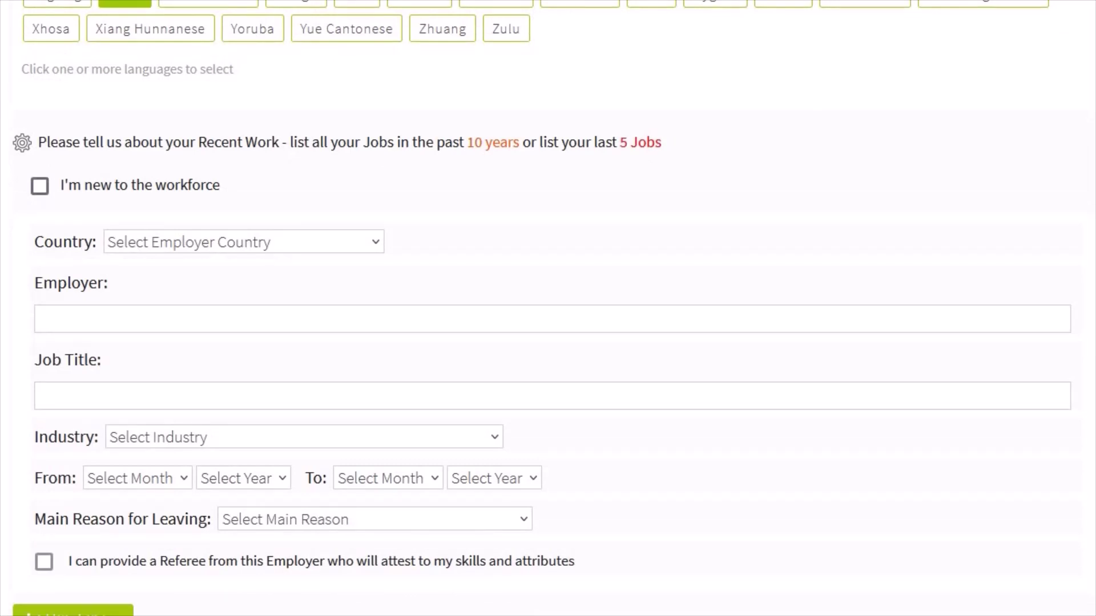
pyautogui.press('space')
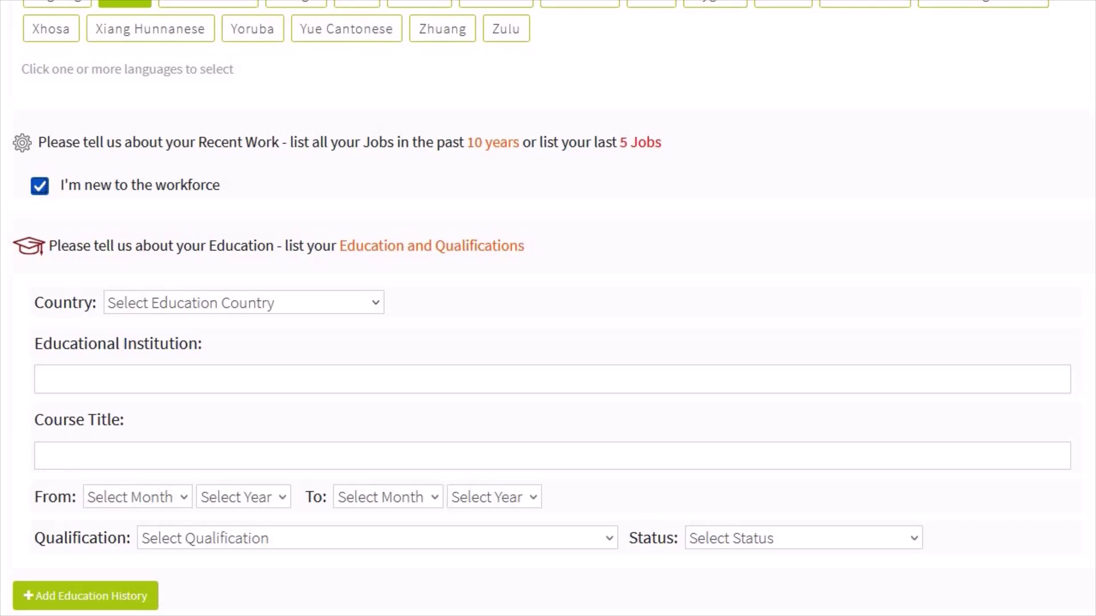
pyautogui.press('space')
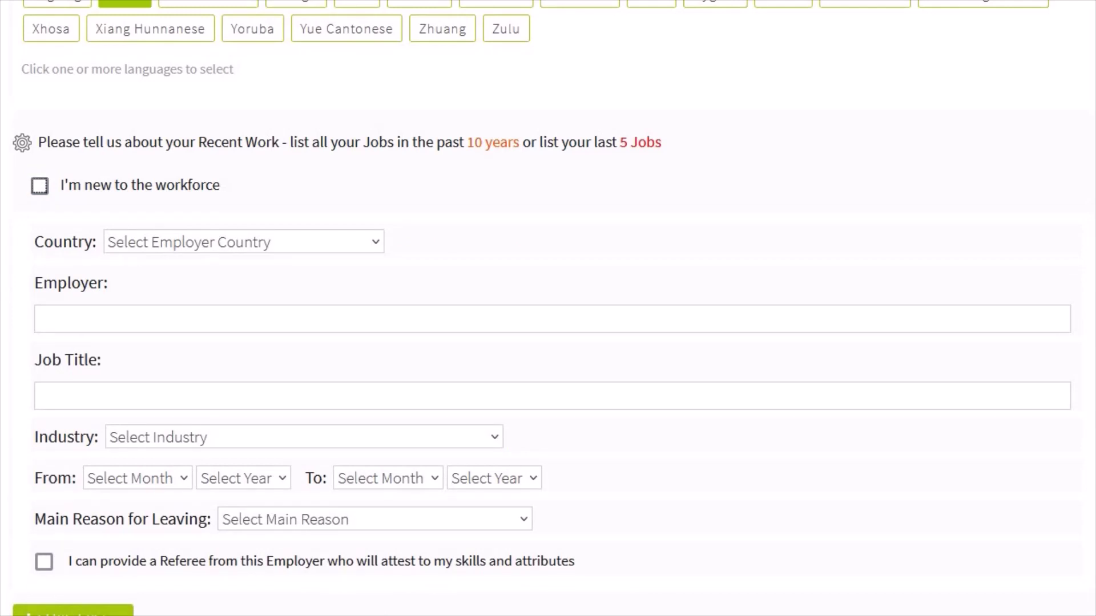
# Browse the employer country options of the first work history entry without choosing one
pyautogui.click(245, 242)
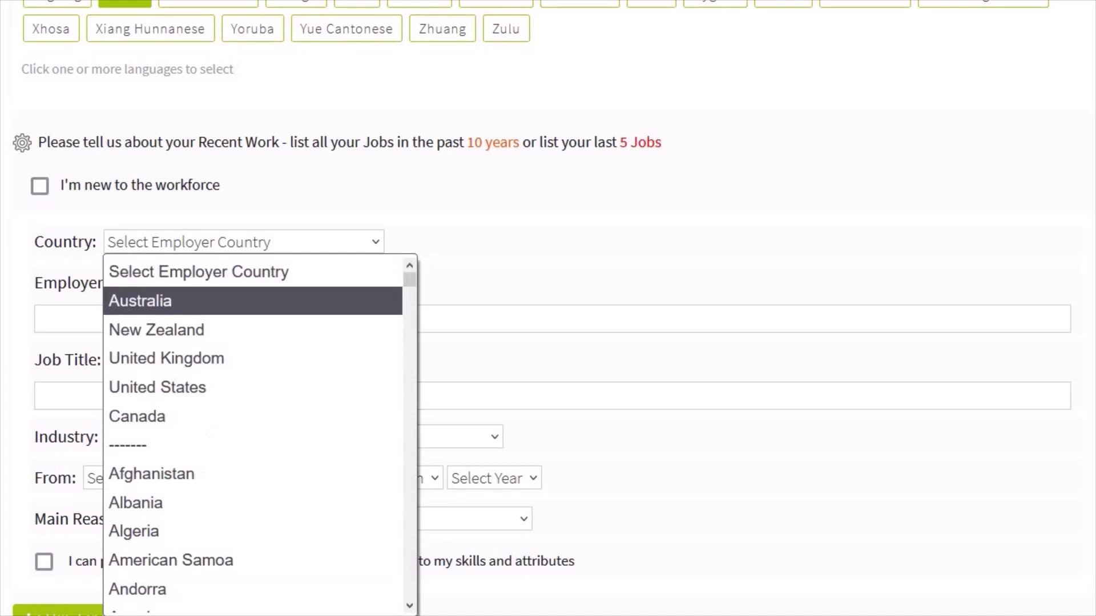
pyautogui.scroll(-7, 251, 302)
pyautogui.scroll(-10, 251, 434)
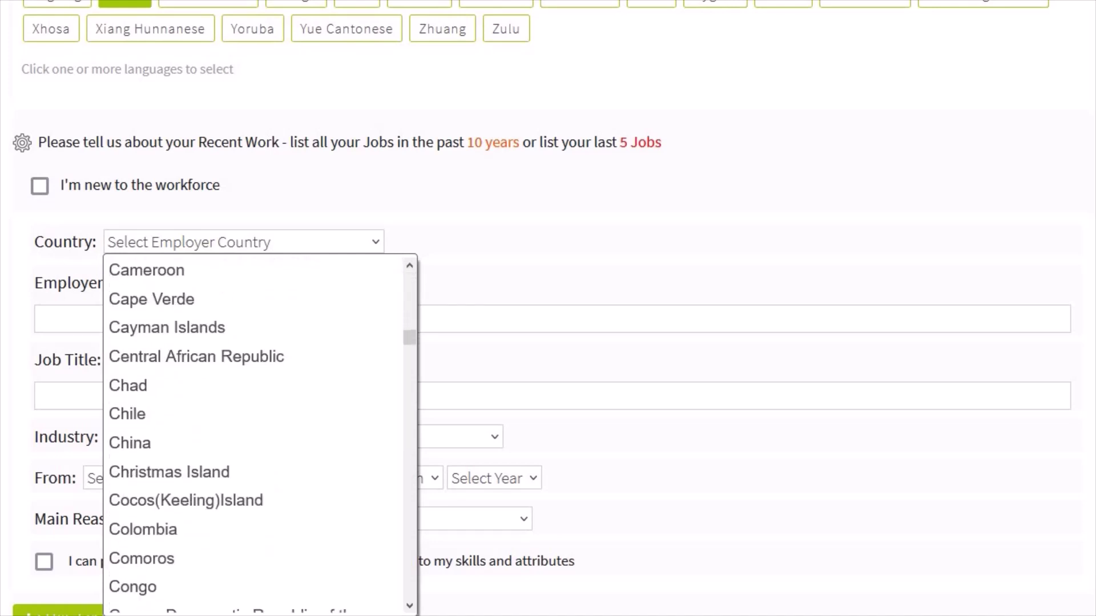
pyautogui.press('Escape')
# Go through the first work history entry from Employer and Job Title down to the referee option, leaving the fields blank
pyautogui.press('Tab')
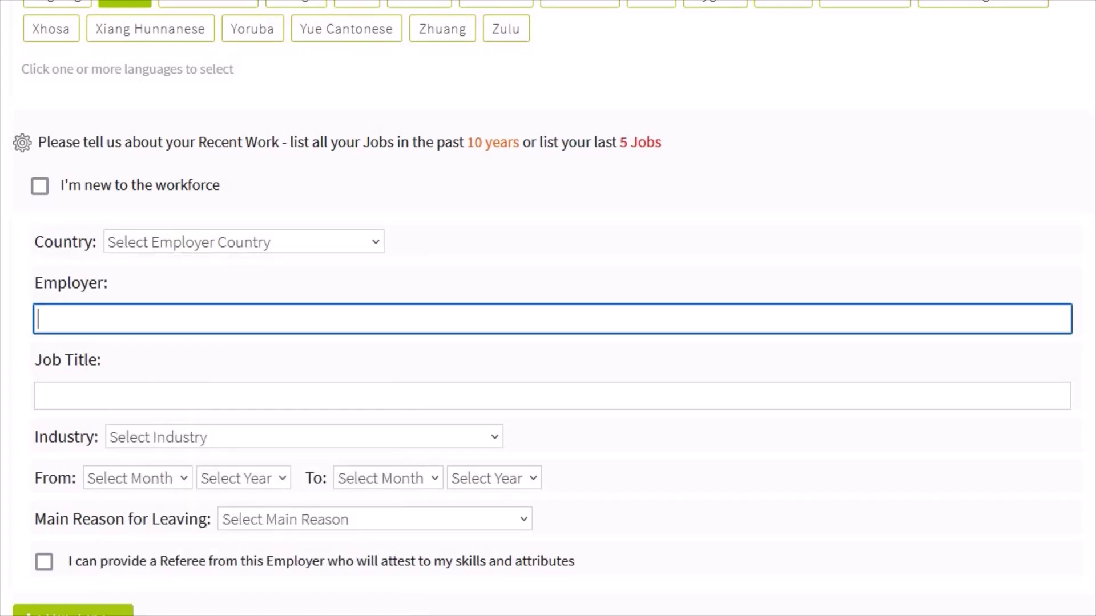
pyautogui.scroll(-3, 548, 308)
pyautogui.click(302, 182)
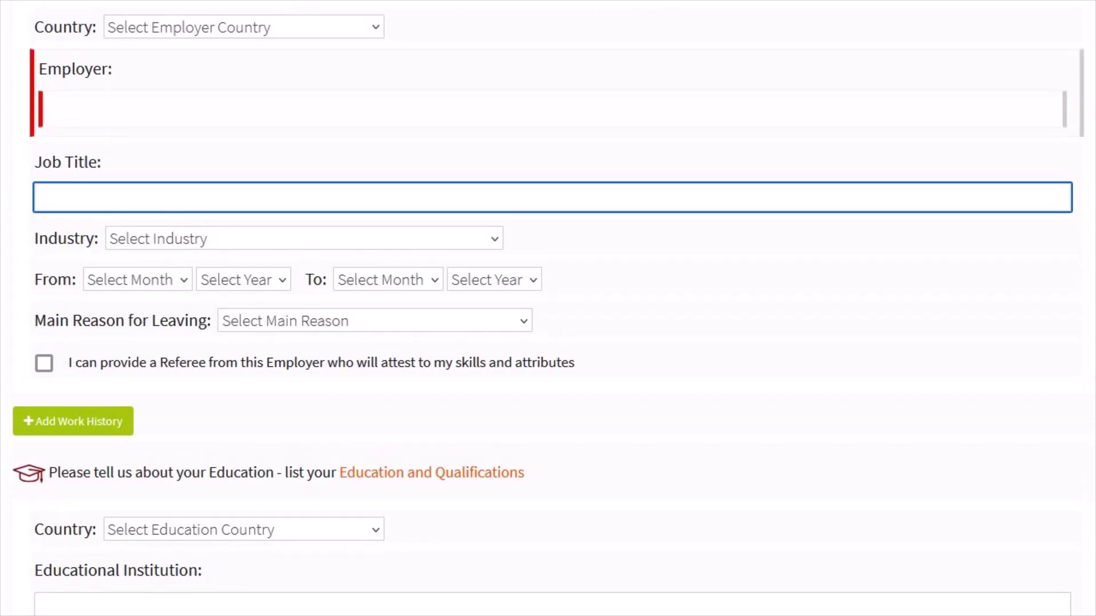
pyautogui.click(302, 236)
pyautogui.click(577, 379)
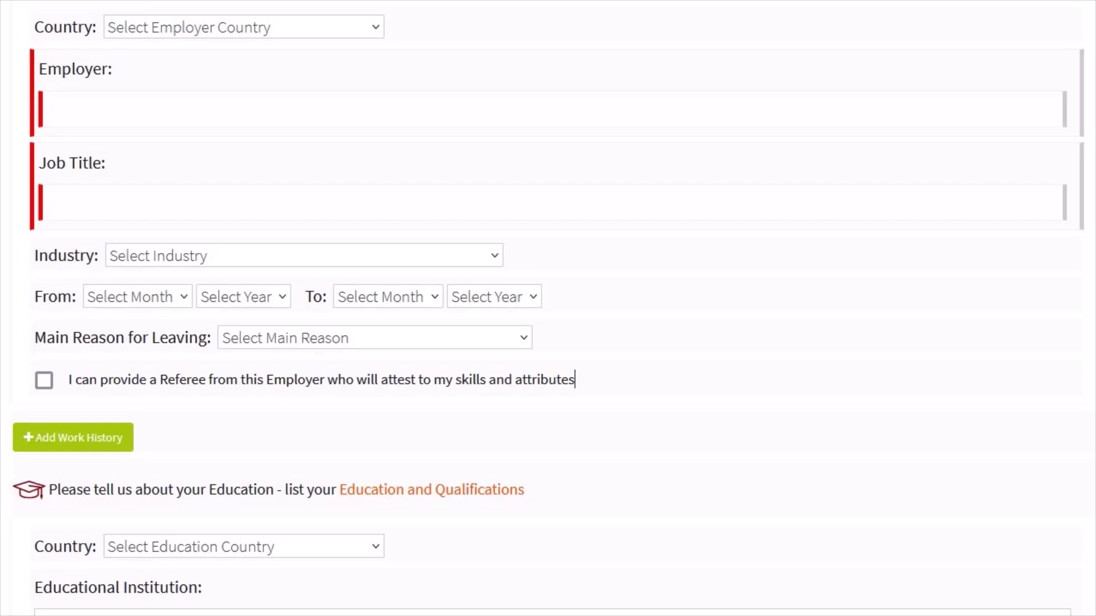
# Add a second work history entry and review its fields down to the Education section
pyautogui.scroll(-2, 548, 309)
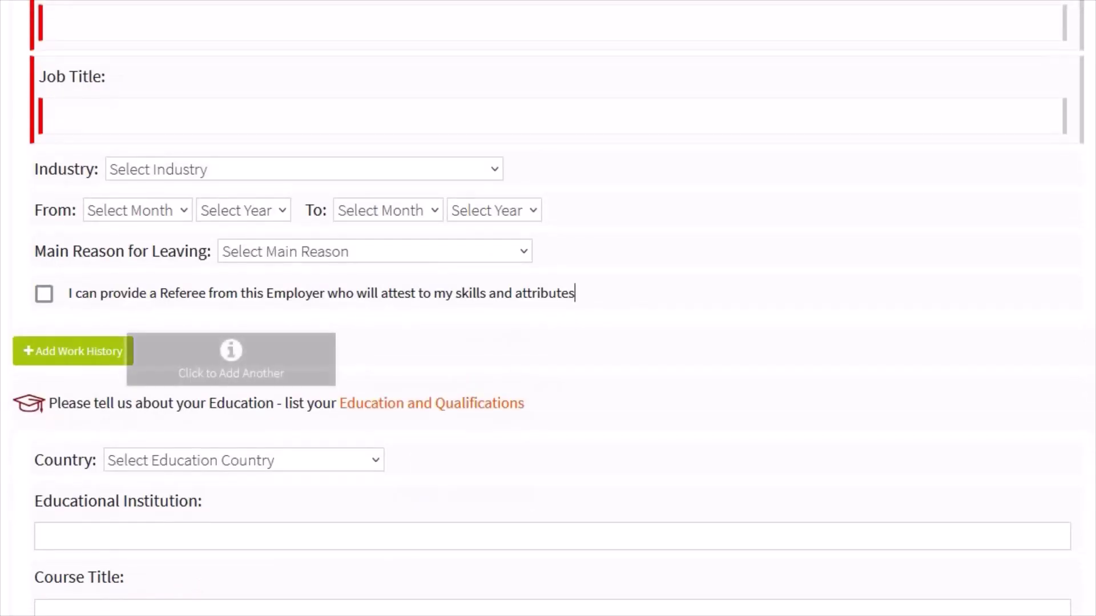
pyautogui.click(73, 351)
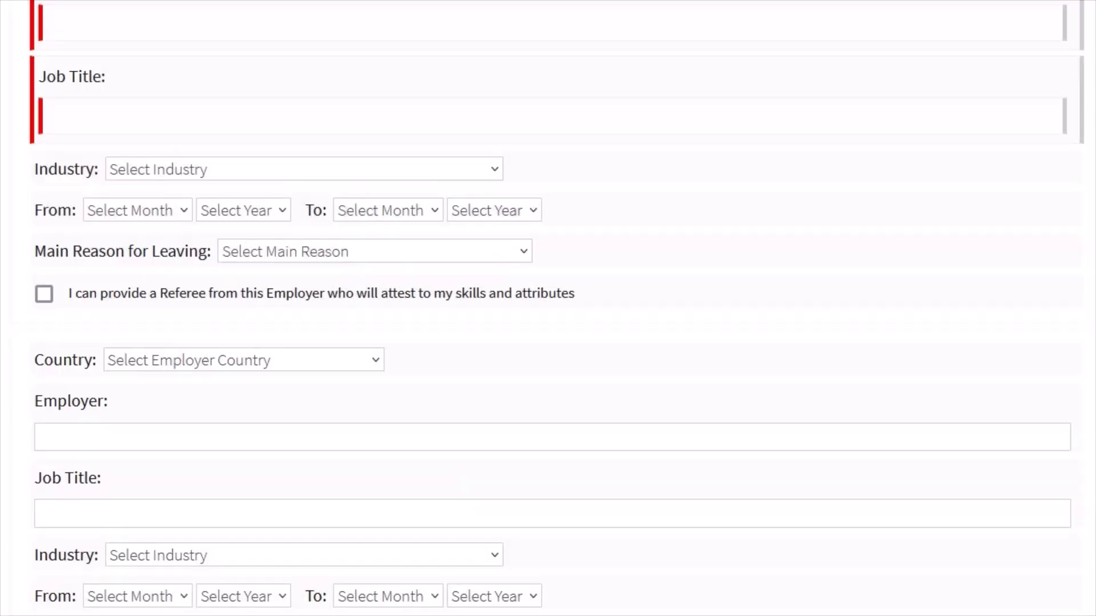
pyautogui.scroll(-6, 549, 308)
pyautogui.scroll(5, 576, 62)
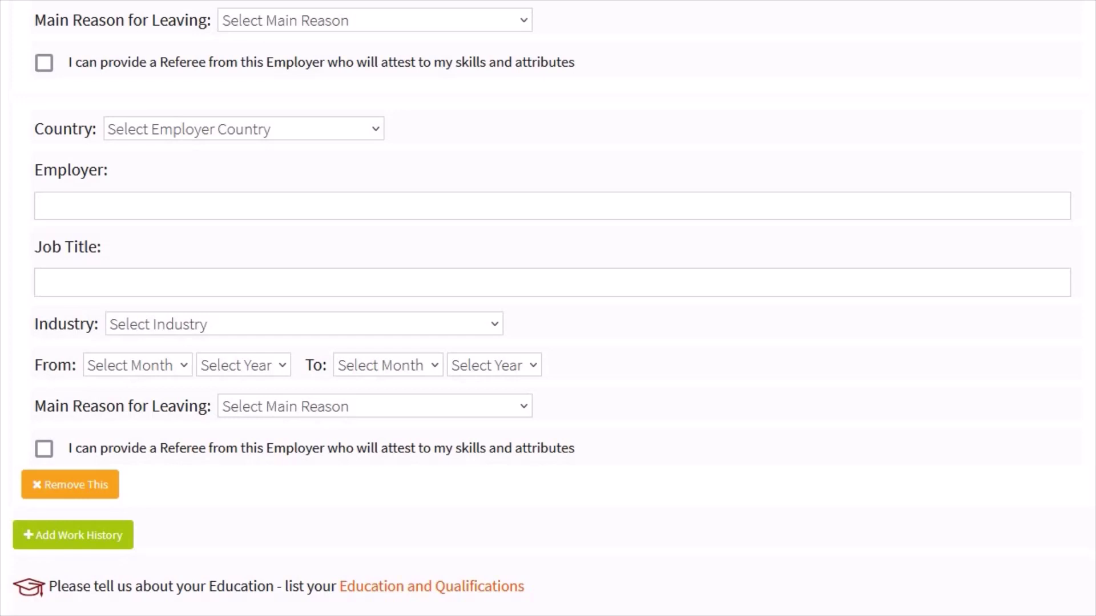
pyautogui.scroll(-6, 576, 62)
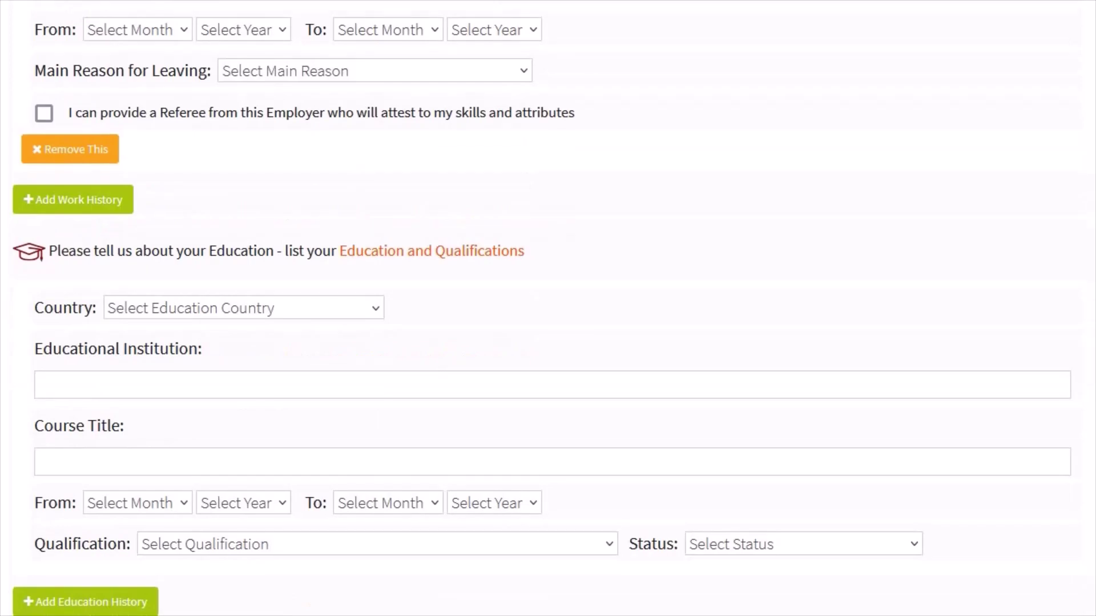
# Tick "I'm new to the workforce" in the Recent Work section and add a second education history entry
pyautogui.scroll(15, 576, 584)
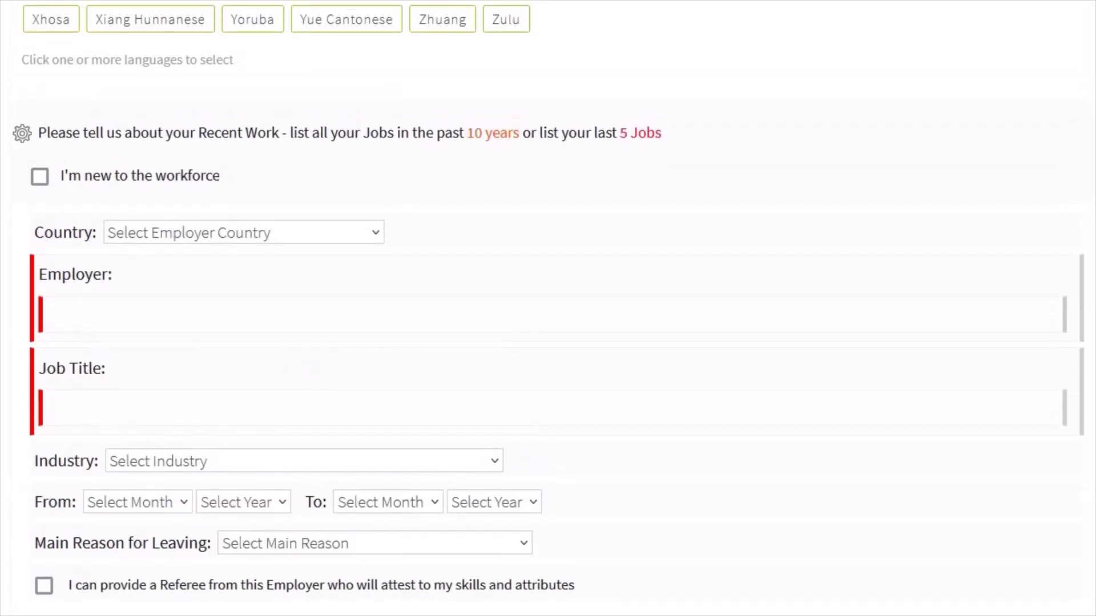
pyautogui.click(40, 177)
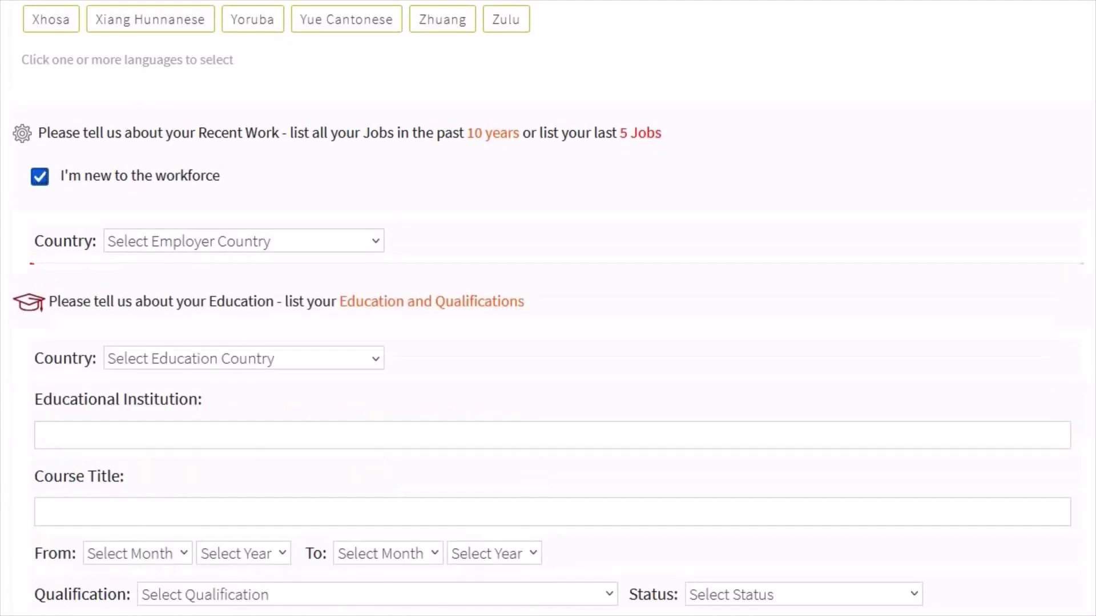
pyautogui.scroll(-3, 549, 308)
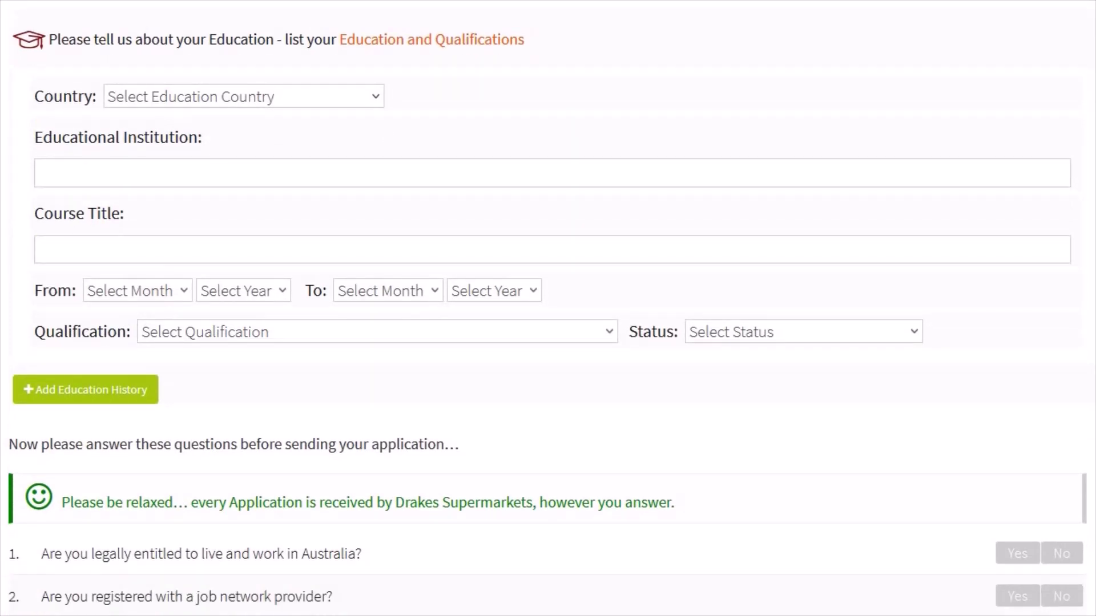
pyautogui.click(86, 390)
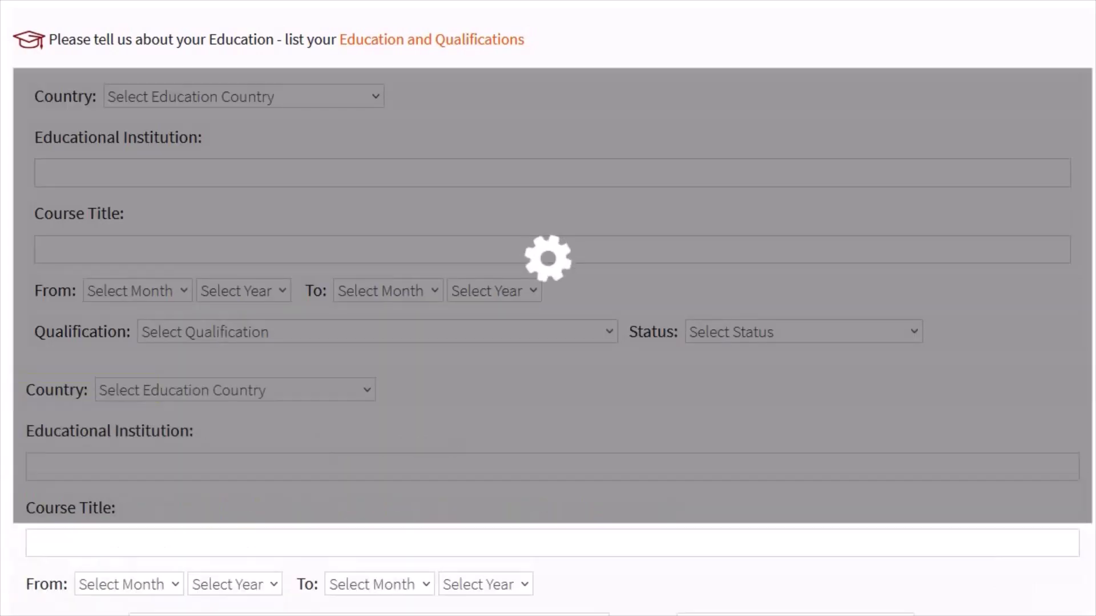
pyautogui.scroll(-6, 549, 308)
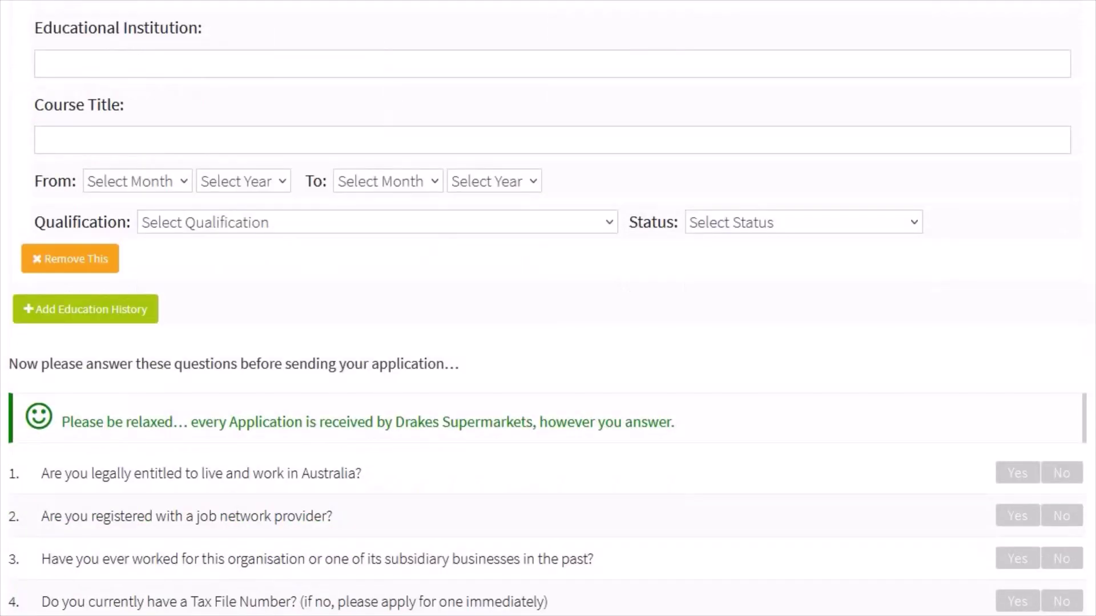
# Read through screening questions 1 to 34 down to the final declaration and the application submission area
pyautogui.scroll(-3, 548, 308)
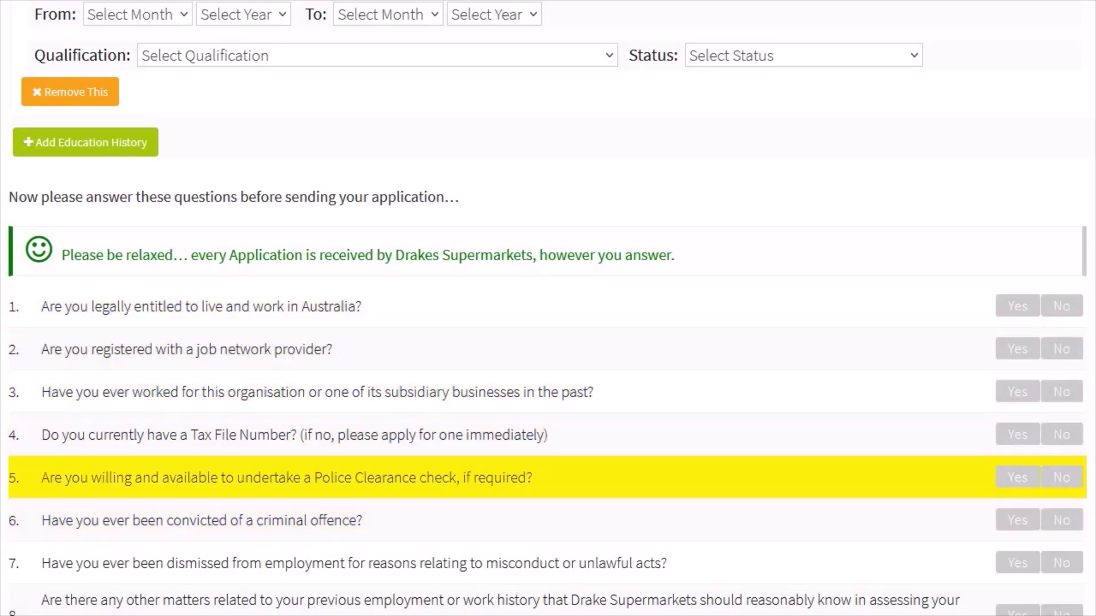
pyautogui.scroll(-2, 548, 308)
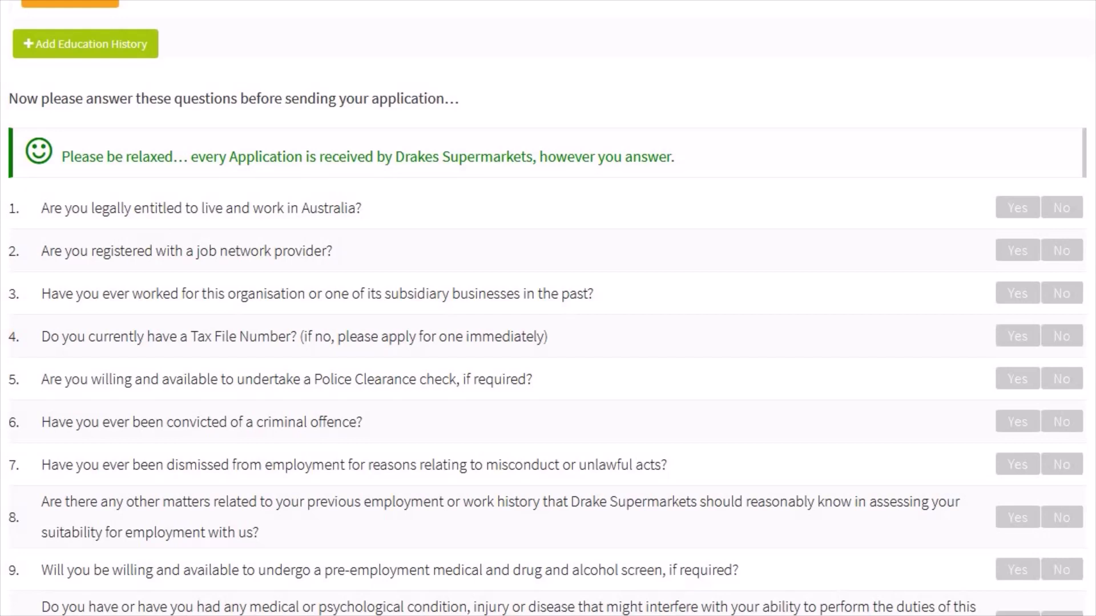
pyautogui.scroll(-2, 549, 254)
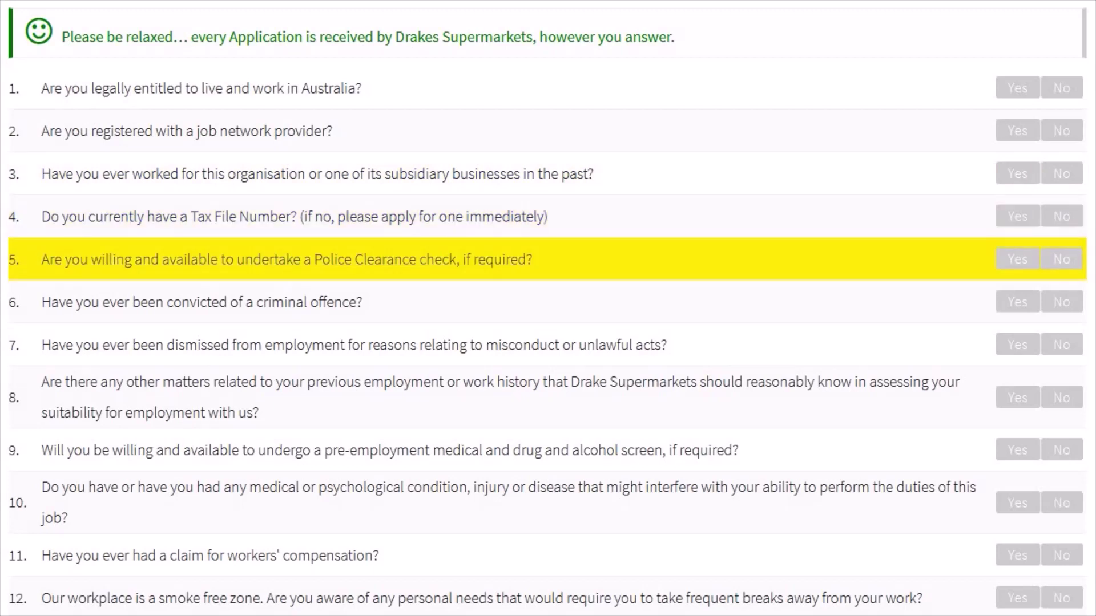
pyautogui.scroll(-3, 548, 308)
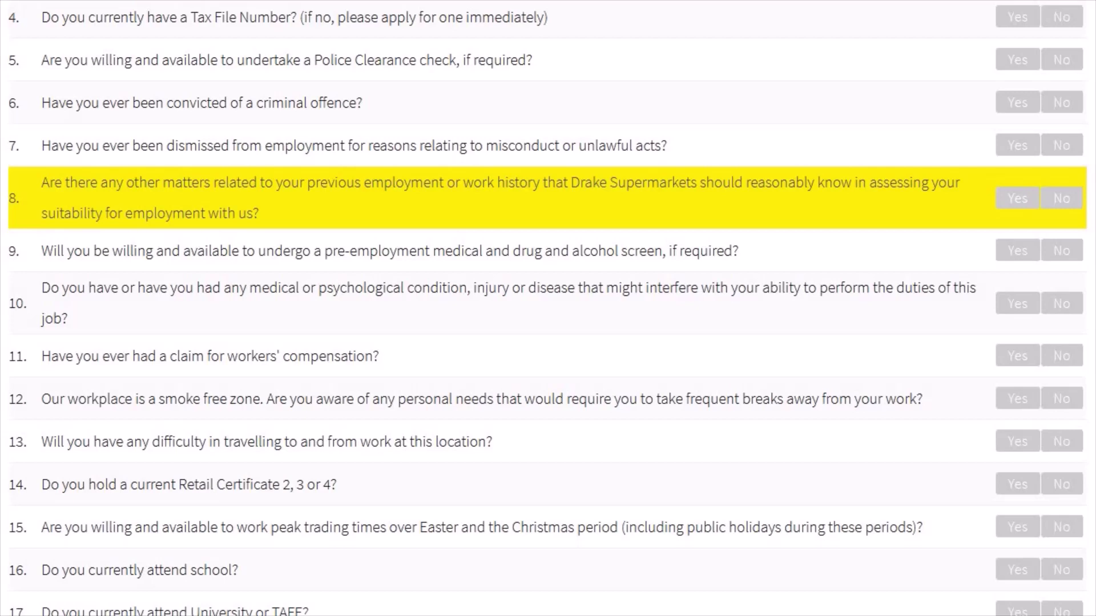
pyautogui.scroll(-1, 548, 199)
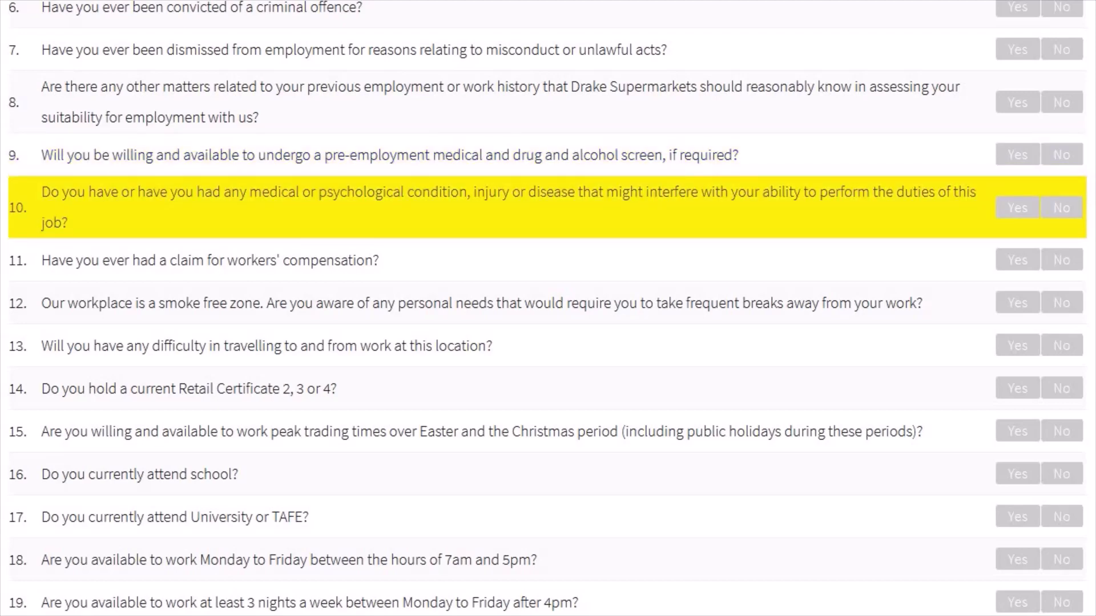
pyautogui.scroll(-1, 548, 207)
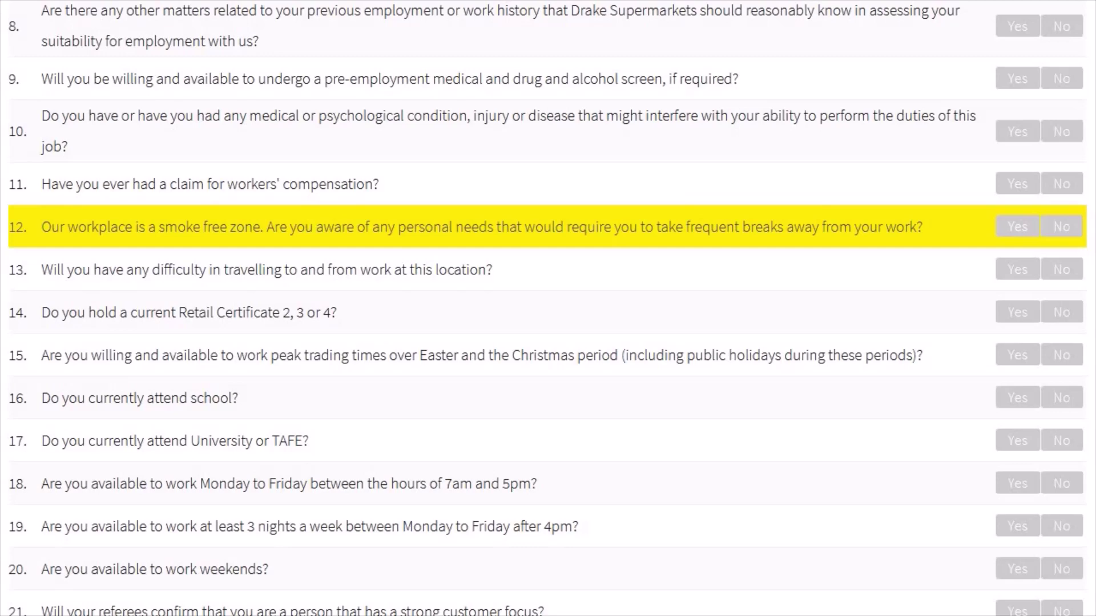
pyautogui.scroll(-3, 547, 231)
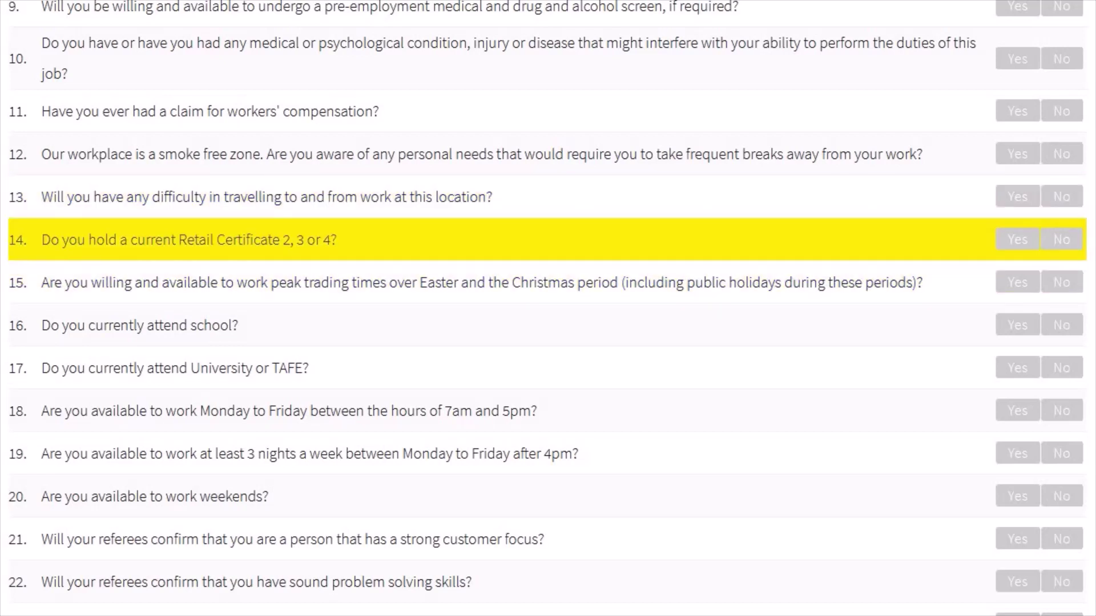
pyautogui.scroll(-1, 549, 240)
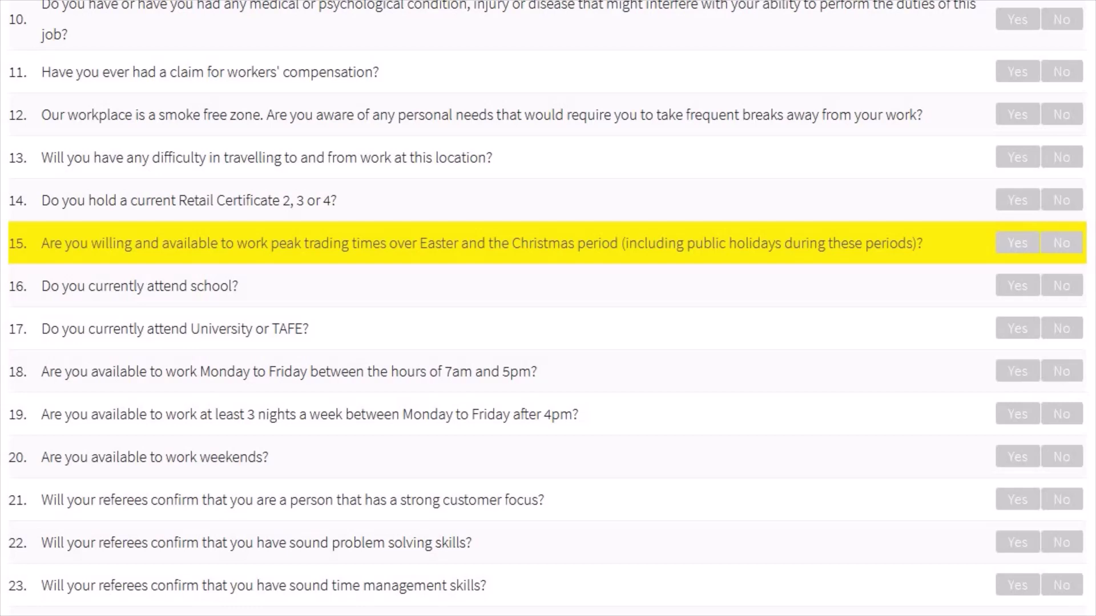
pyautogui.scroll(-3, 547, 308)
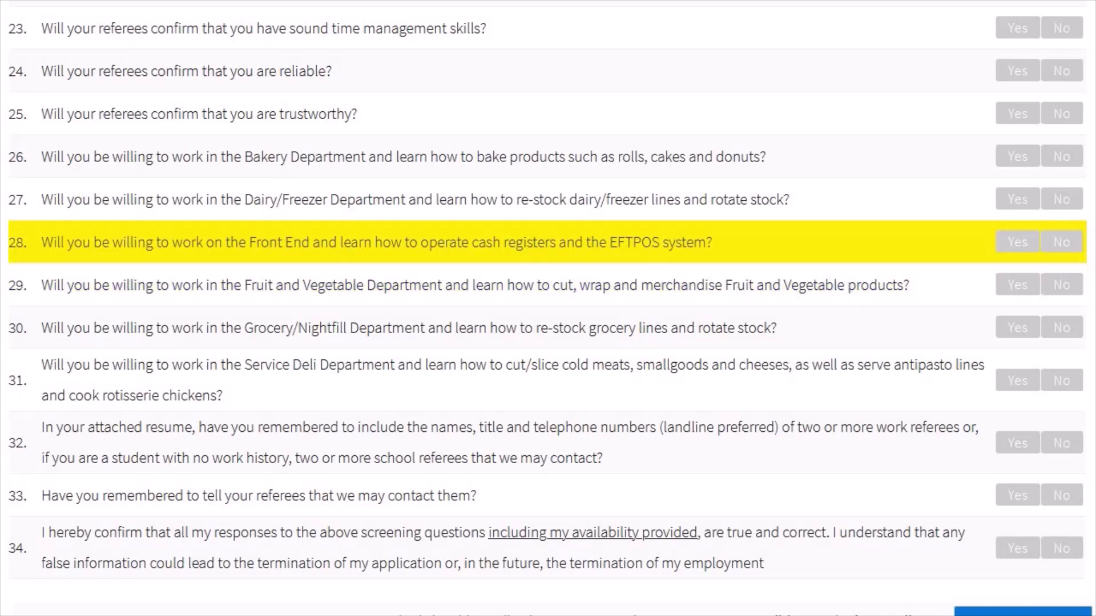
pyautogui.scroll(-1, 548, 308)
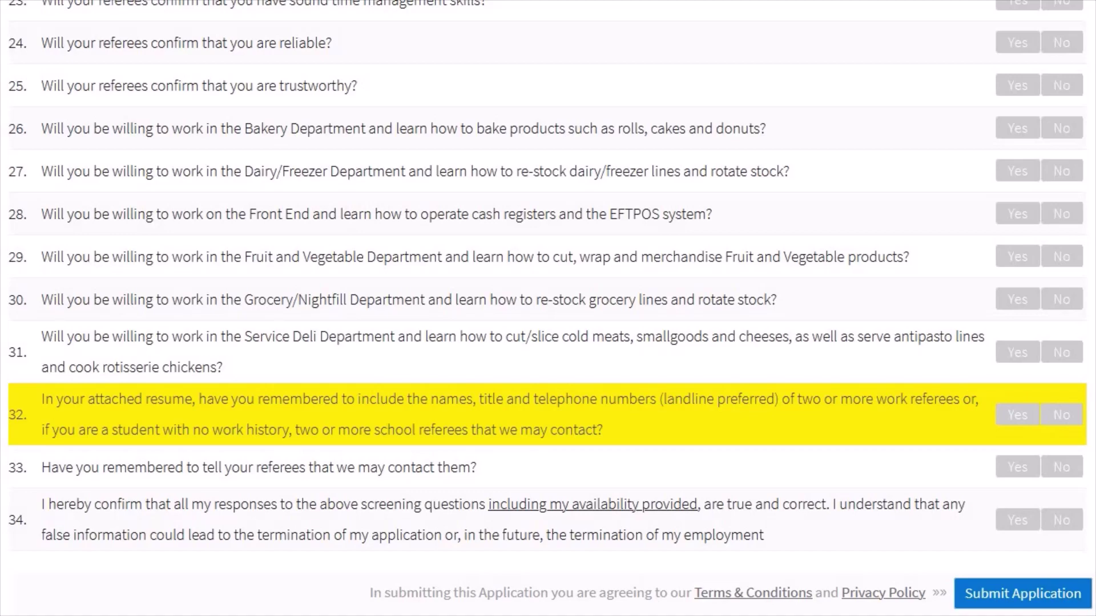
# Review the application form from the name and contact fields down to the address and the covering letter and resume section
pyautogui.scroll(20, 548, 309)
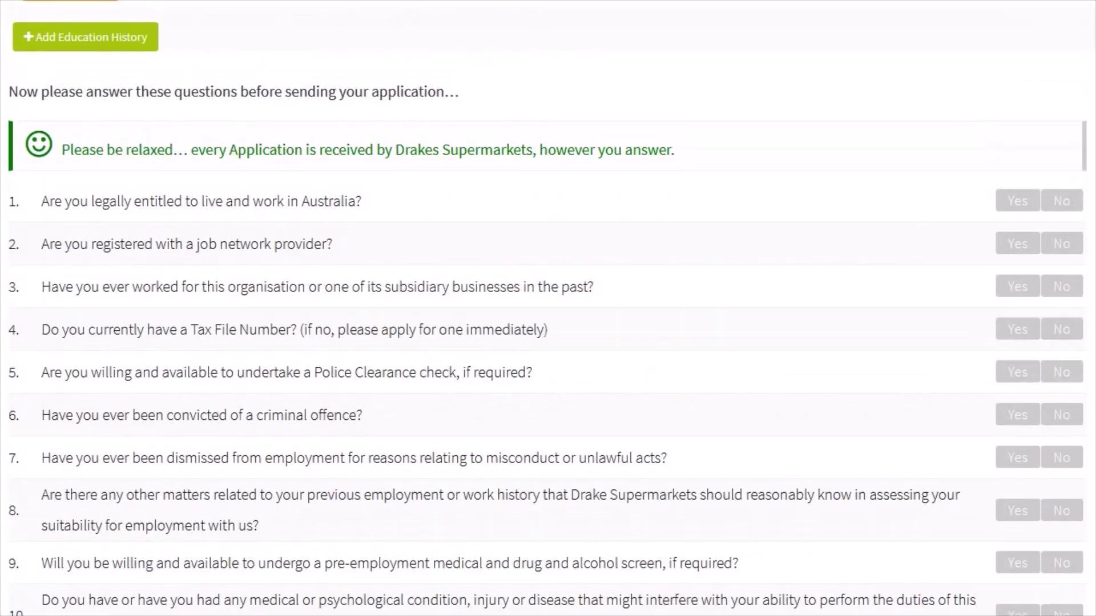
pyautogui.scroll(20, 548, 308)
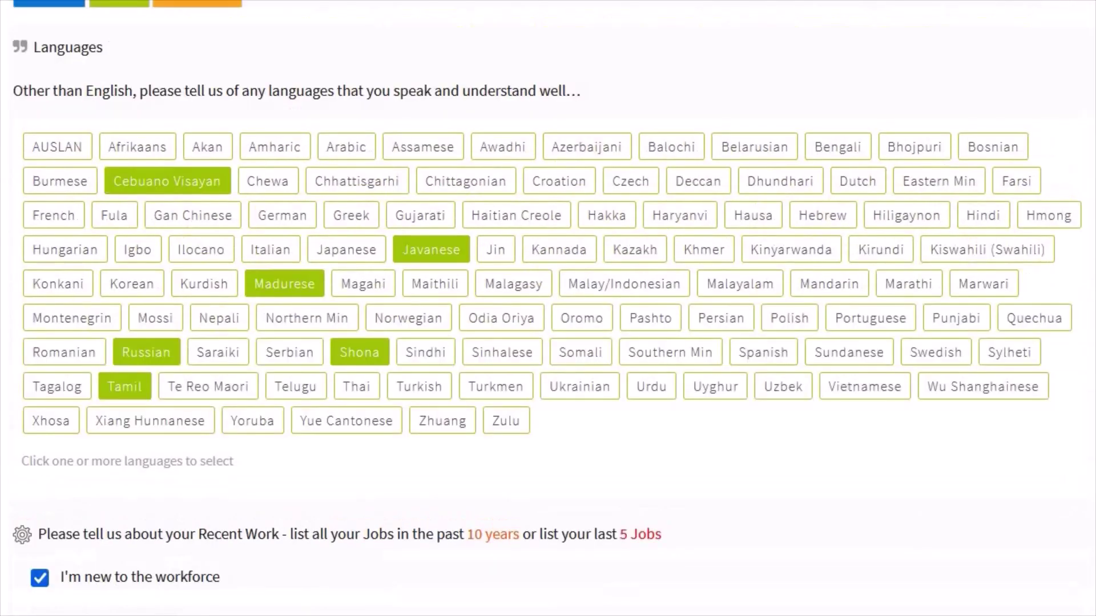
pyautogui.scroll(20, 548, 308)
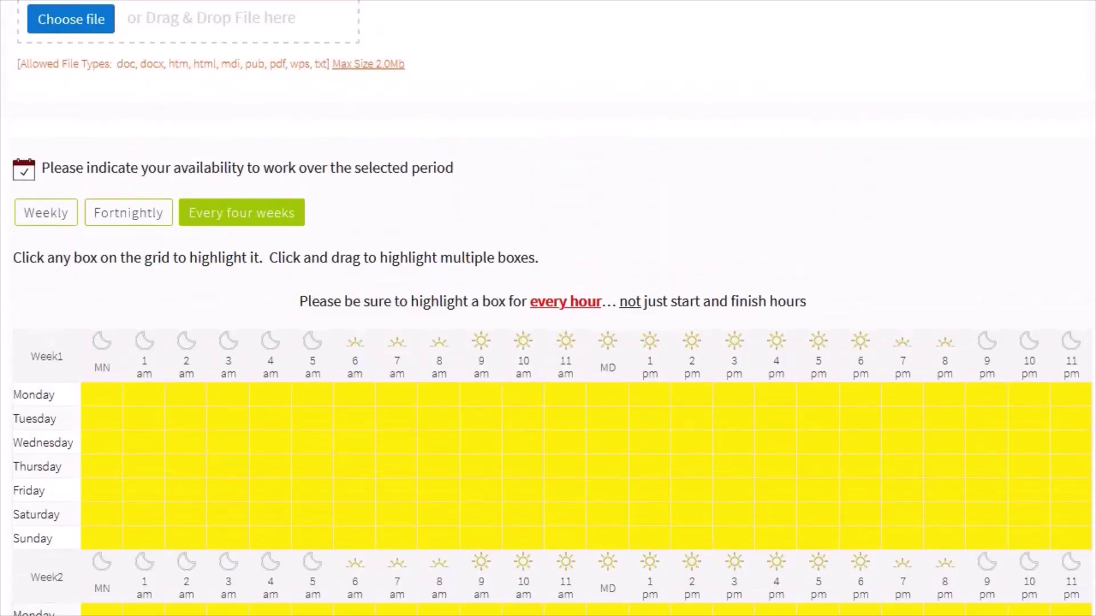
pyautogui.scroll(20, 548, 309)
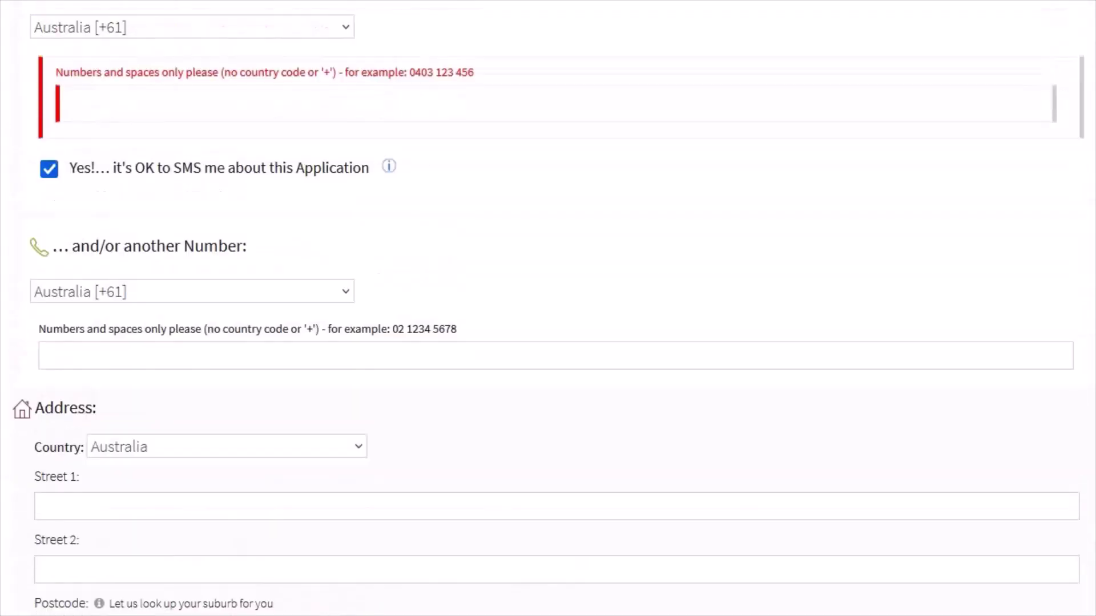
pyautogui.scroll(7, 548, 309)
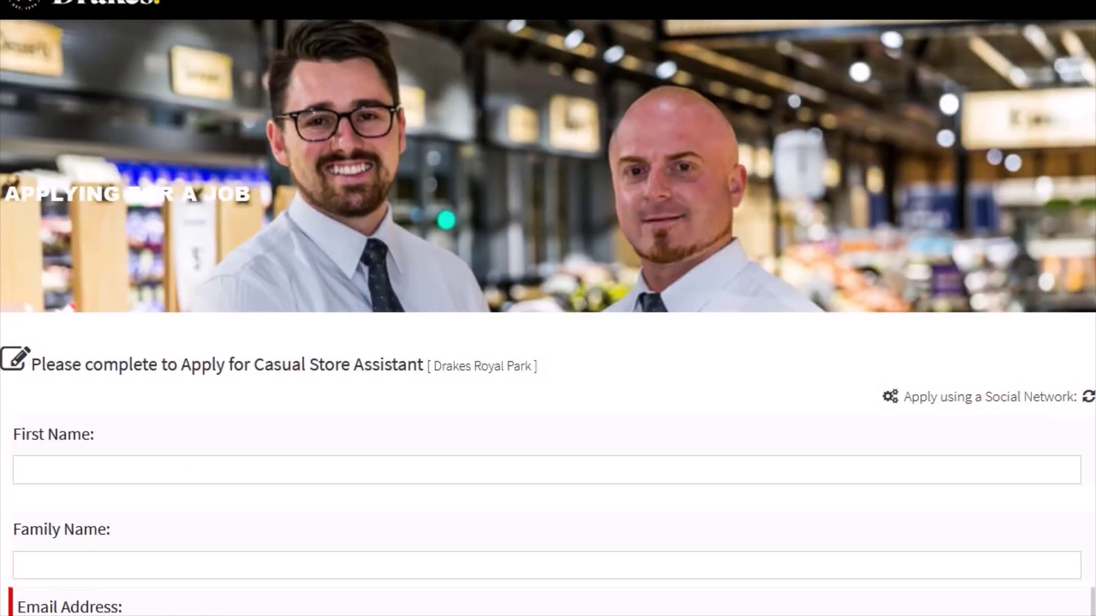
pyautogui.scroll(-10, 548, 309)
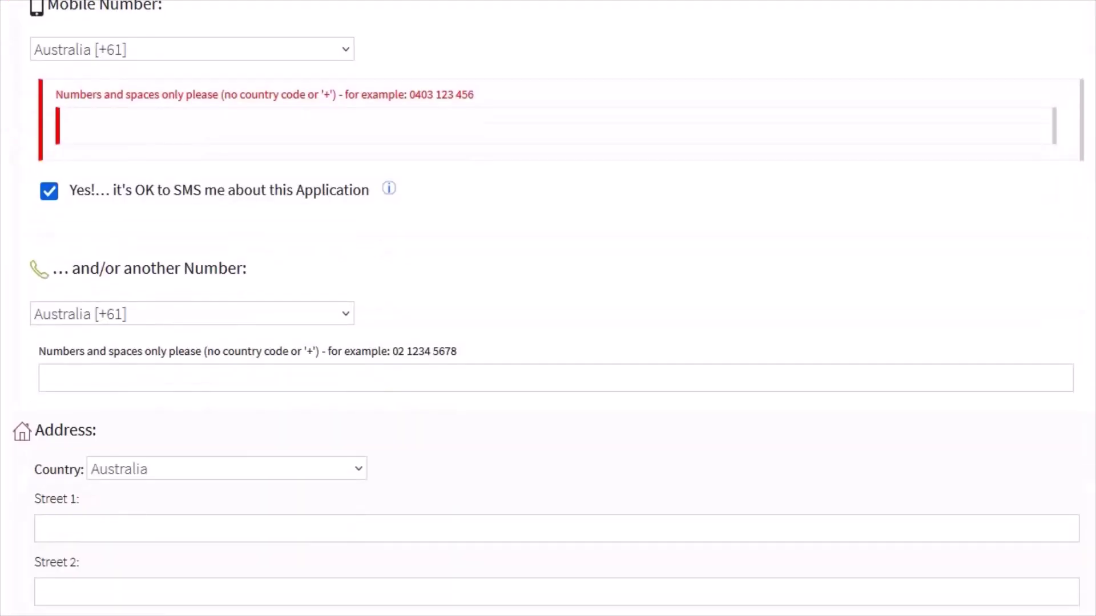
pyautogui.scroll(-4, 548, 308)
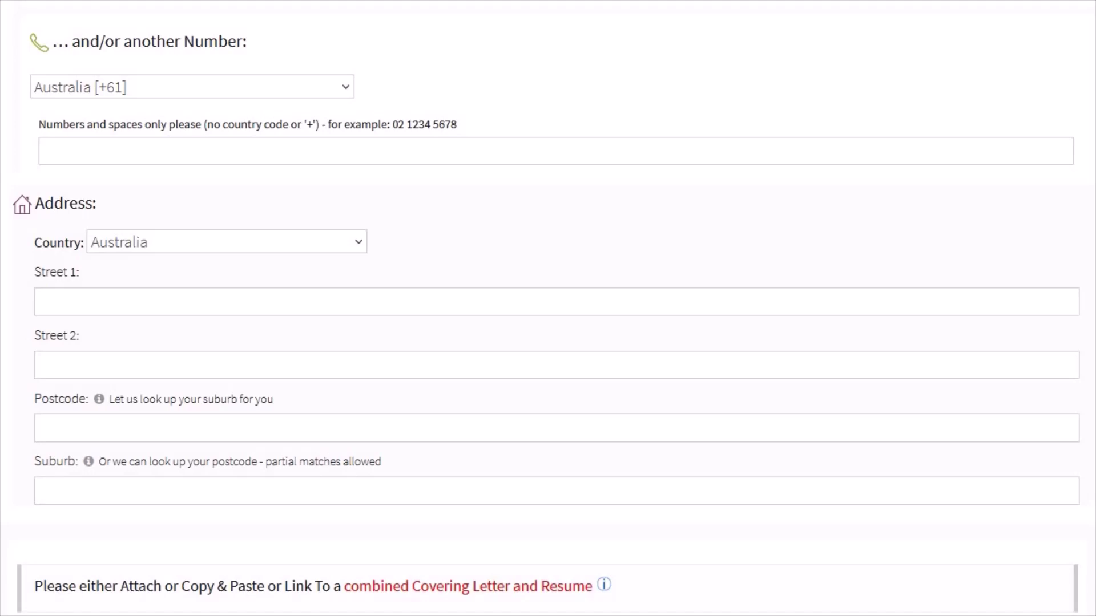
pyautogui.scroll(-6, 548, 309)
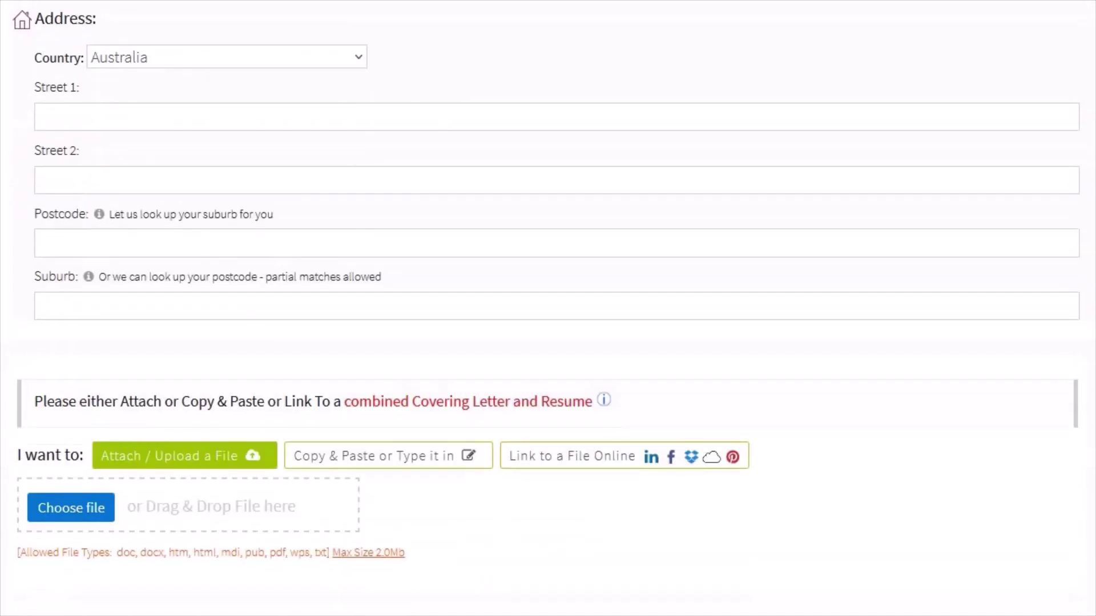